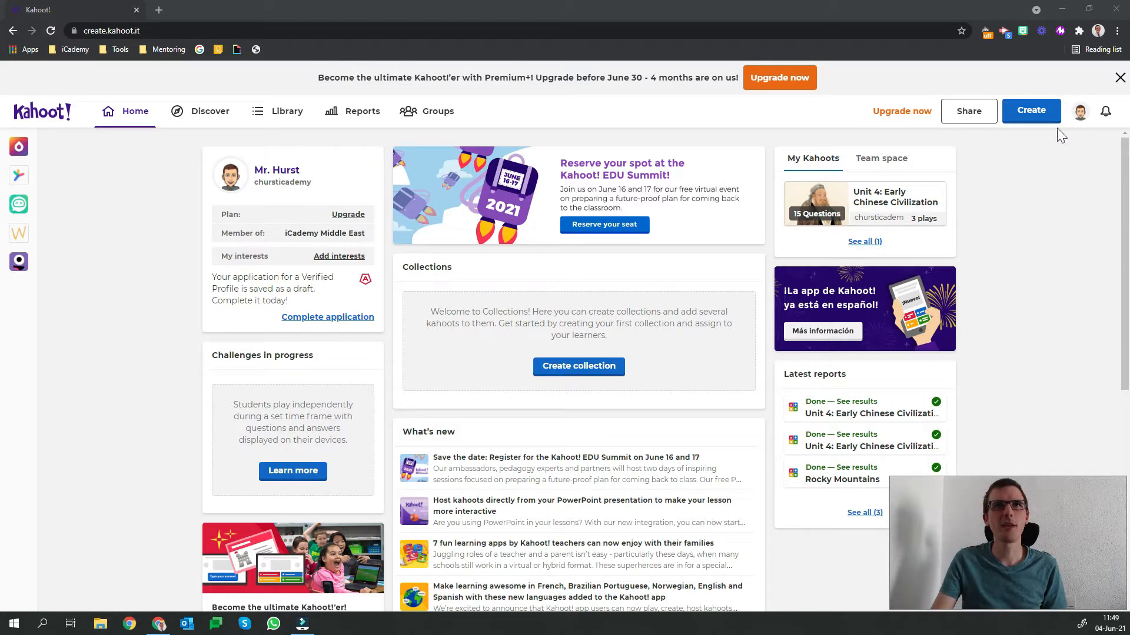
Step: Start a new blank kahoot instead of using one of the templates
click(1030, 92)
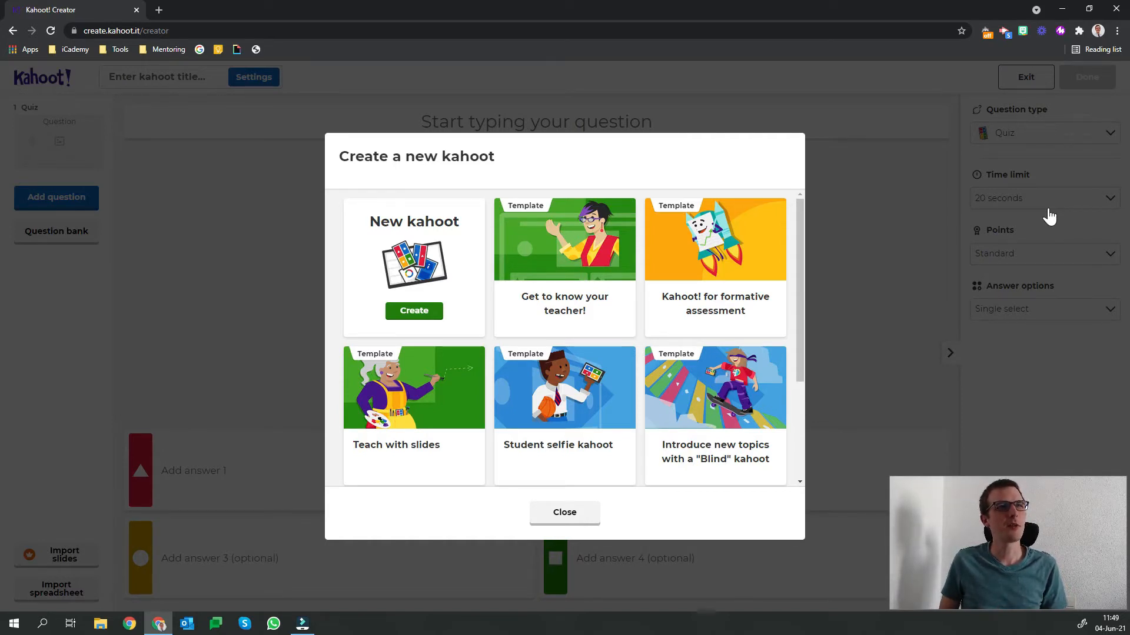
scroll(755, 353, down, 2)
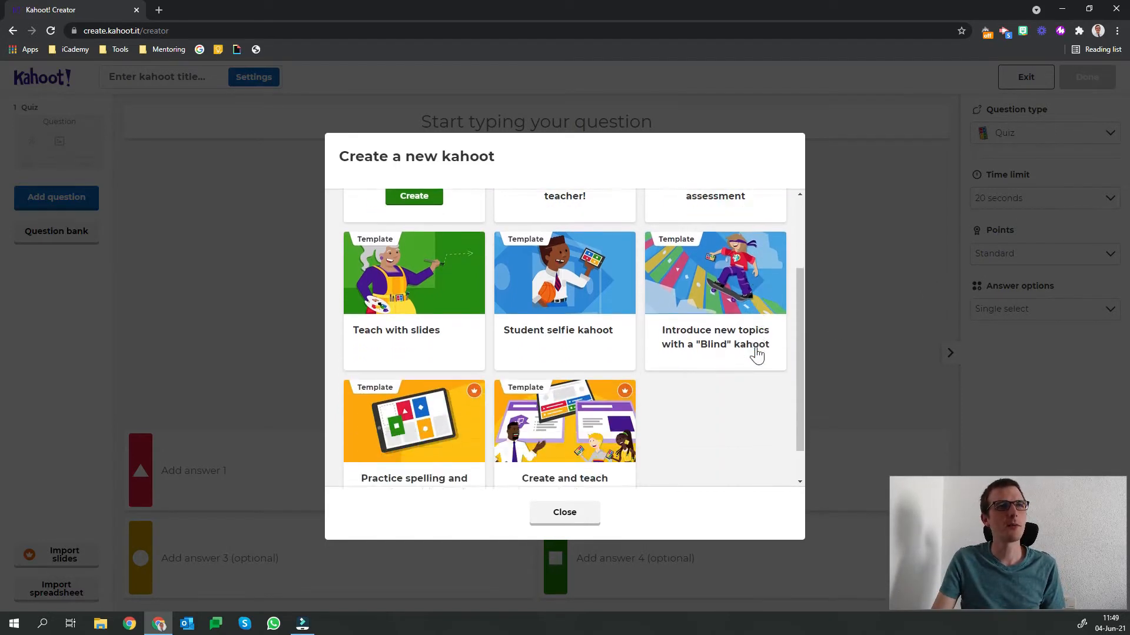
scroll(756, 355, up, 2)
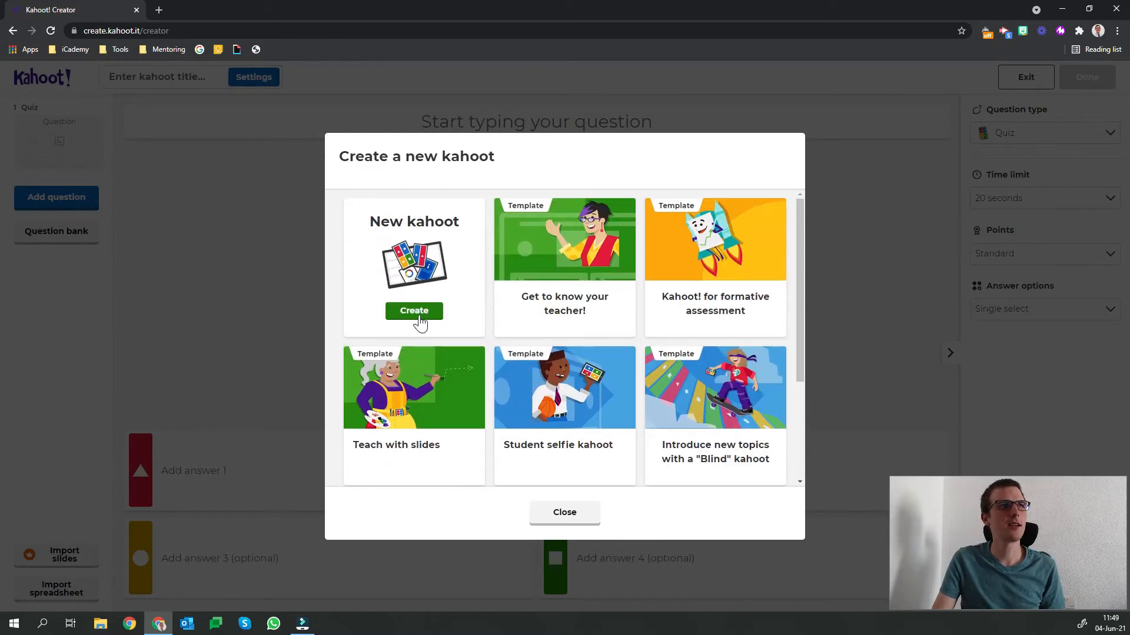
click(419, 318)
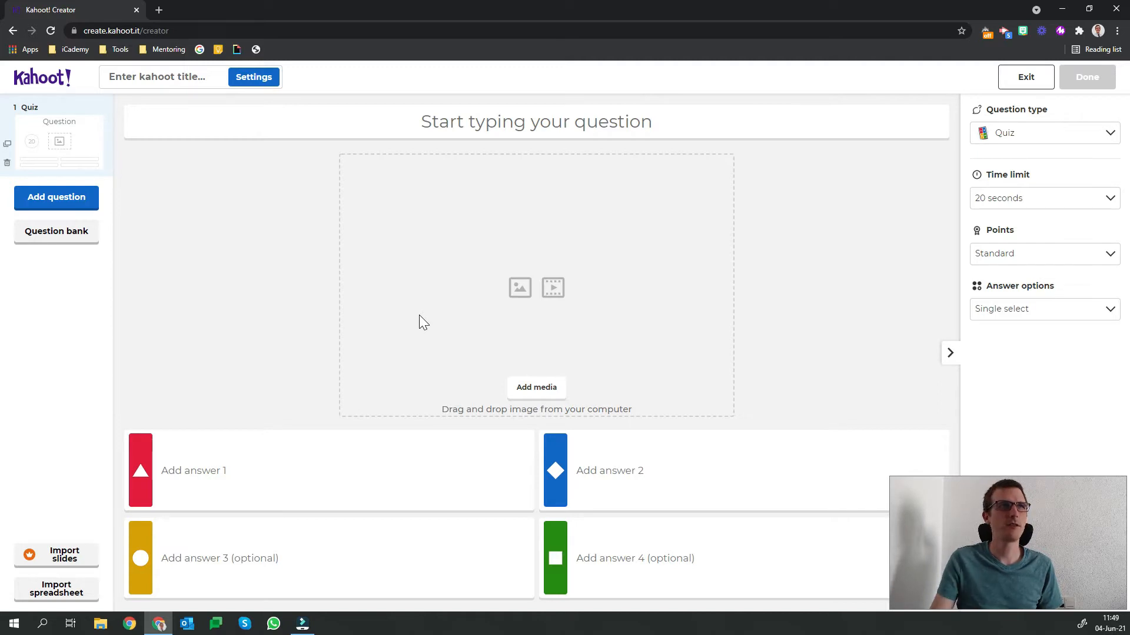
Step: Enter "Where is the Great Wall?" as the first question and choose Quiz as its question type
click(506, 135)
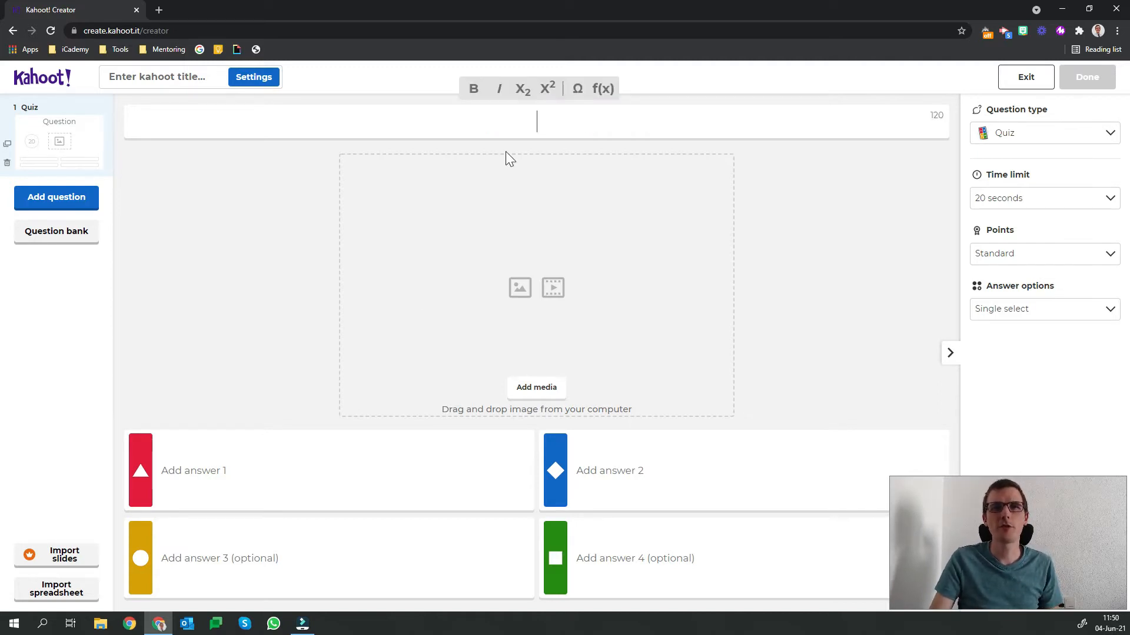
text(Where is the Great Wall?)
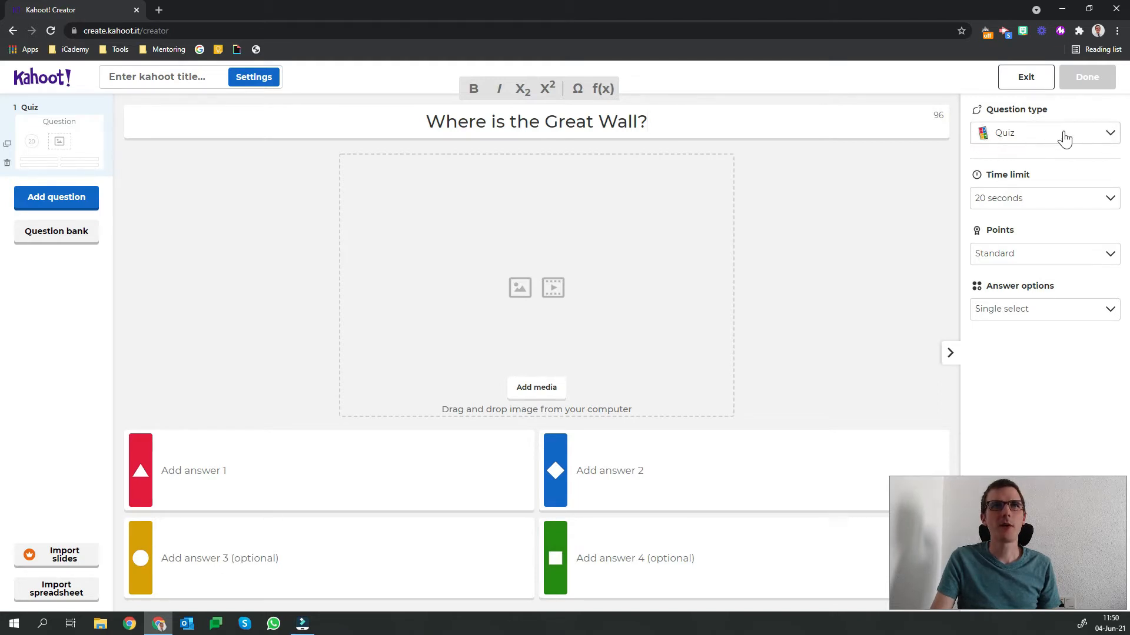
click(1083, 139)
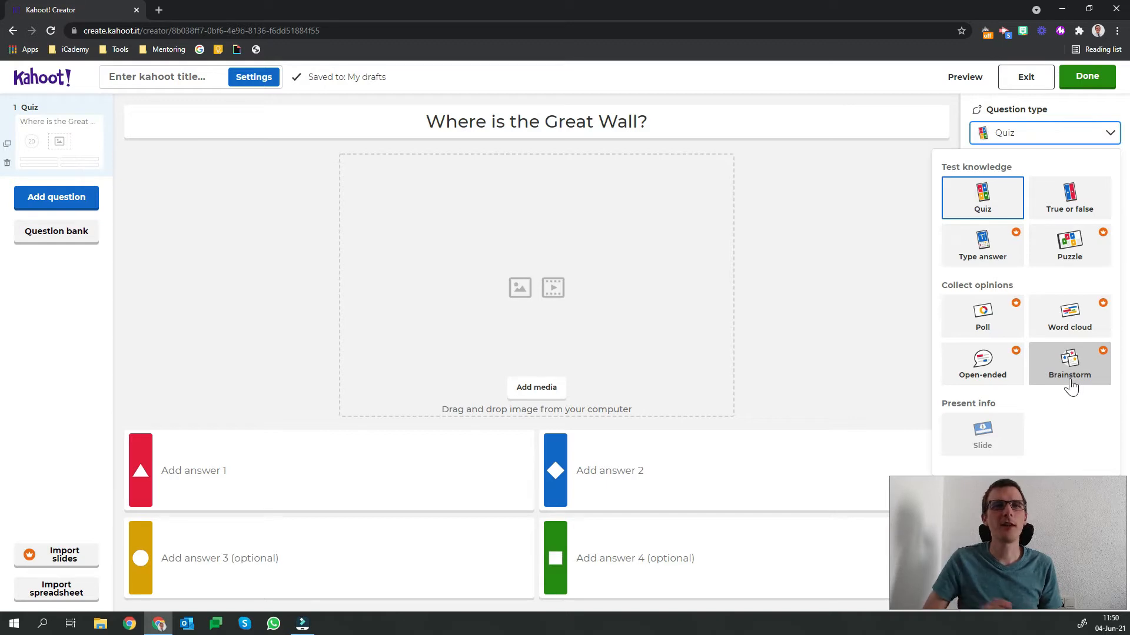
click(998, 192)
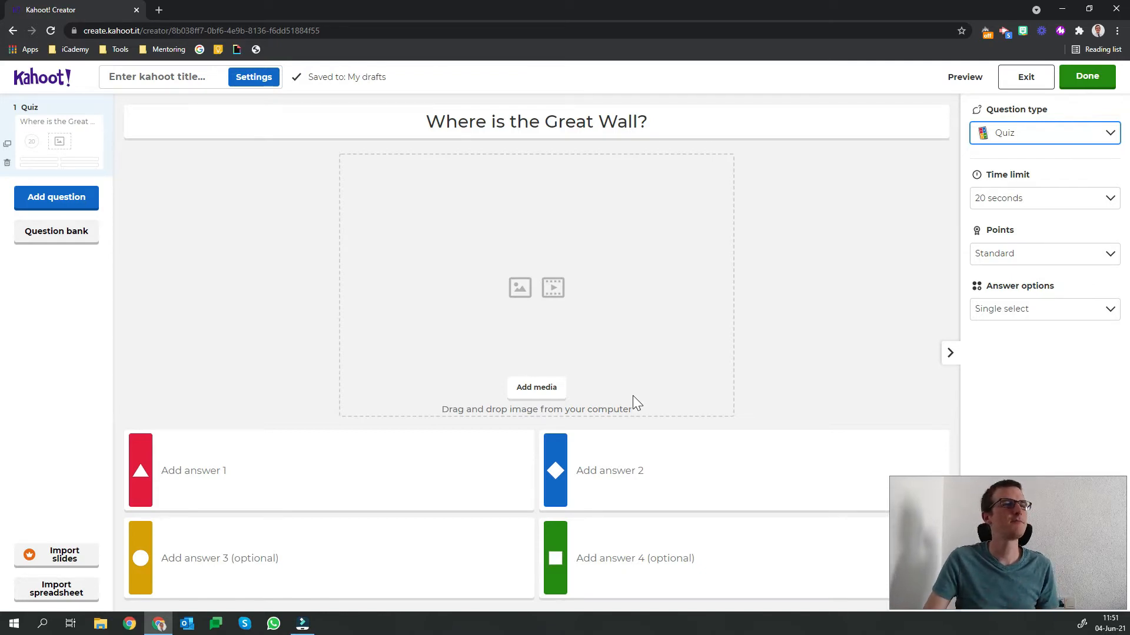
Step: Search the Kahoot image library for "Great Wall of China" and look through the pictures for a free one
click(536, 387)
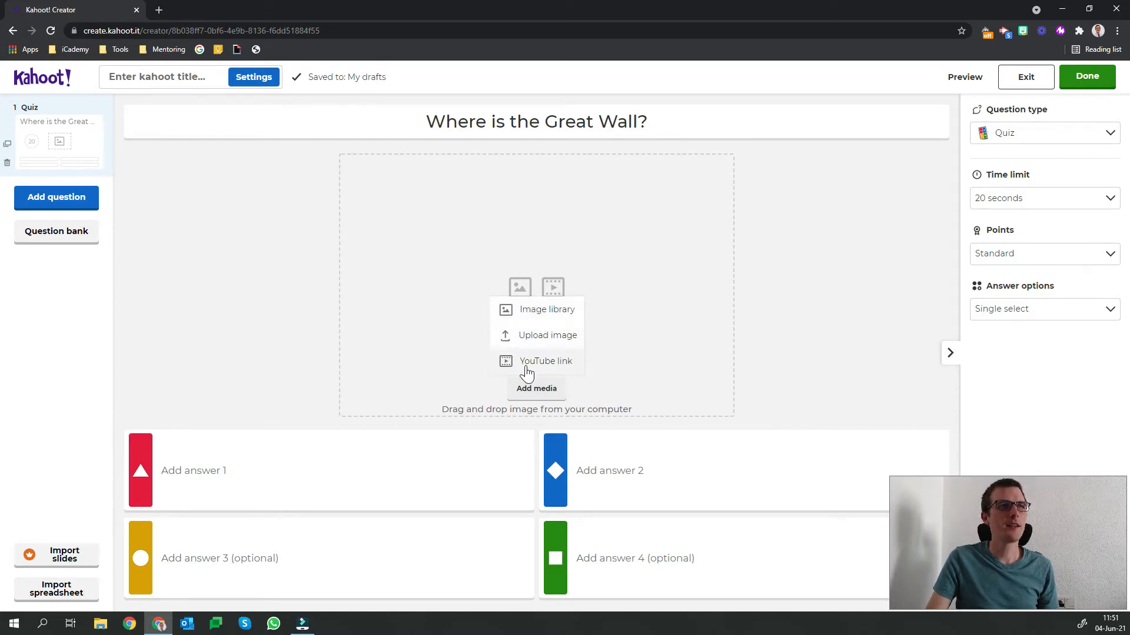
click(573, 318)
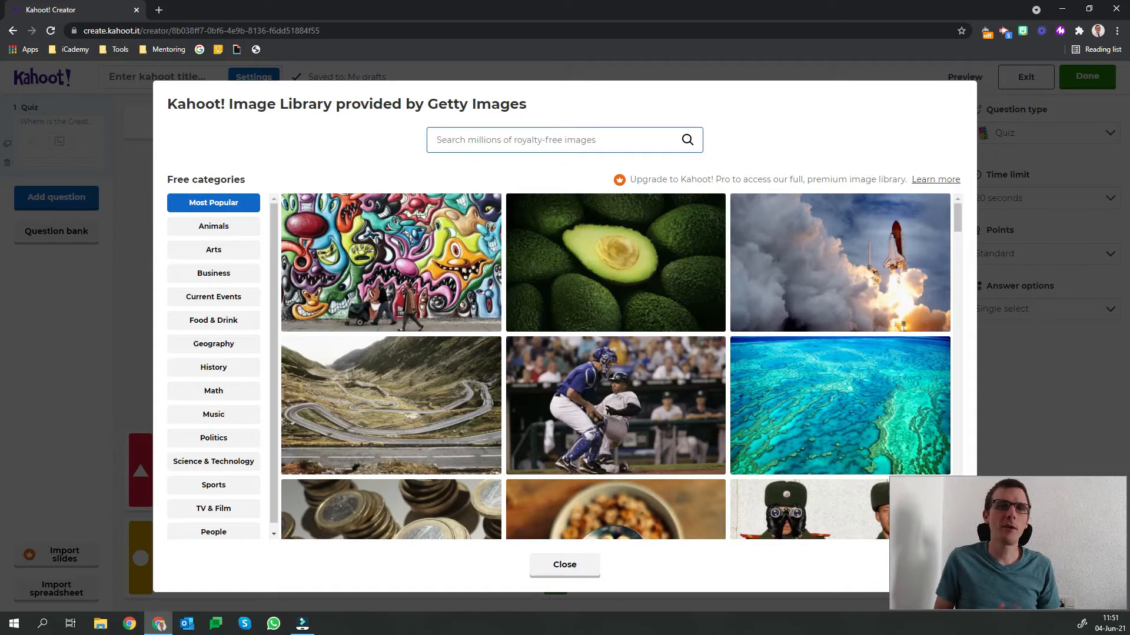
text(Great Wall of China)
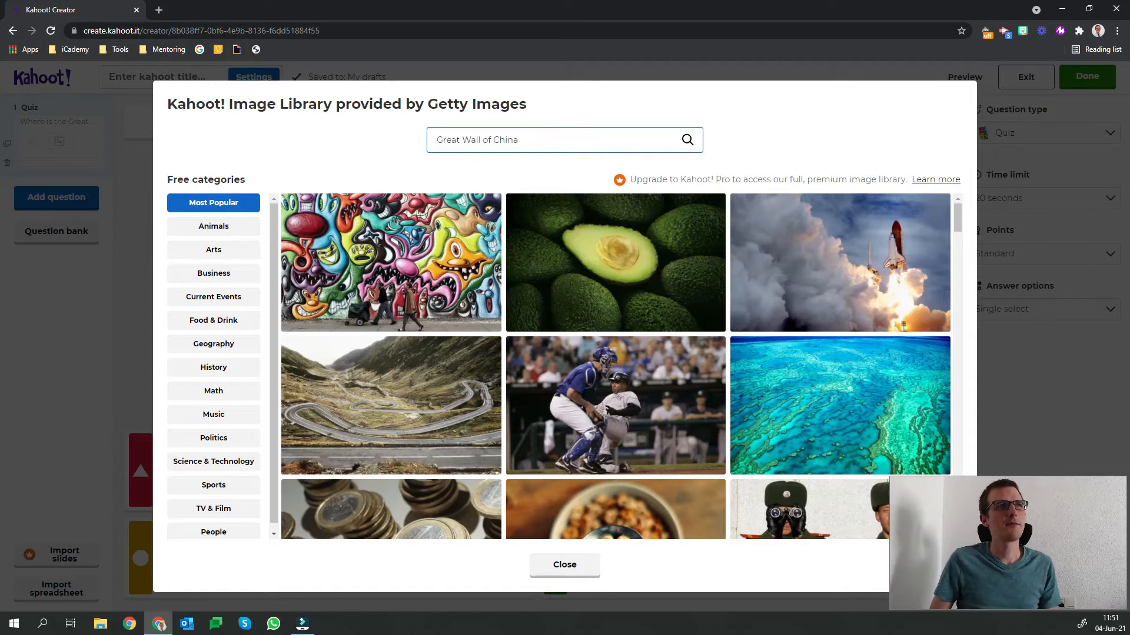
key(Return)
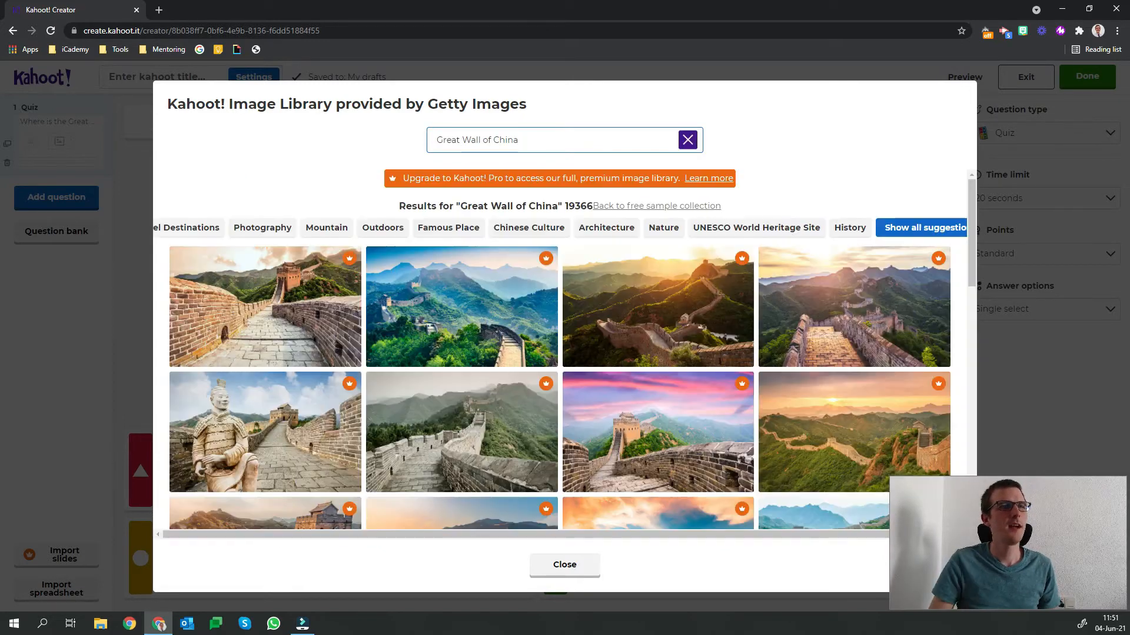
scroll(551, 350, down, 10)
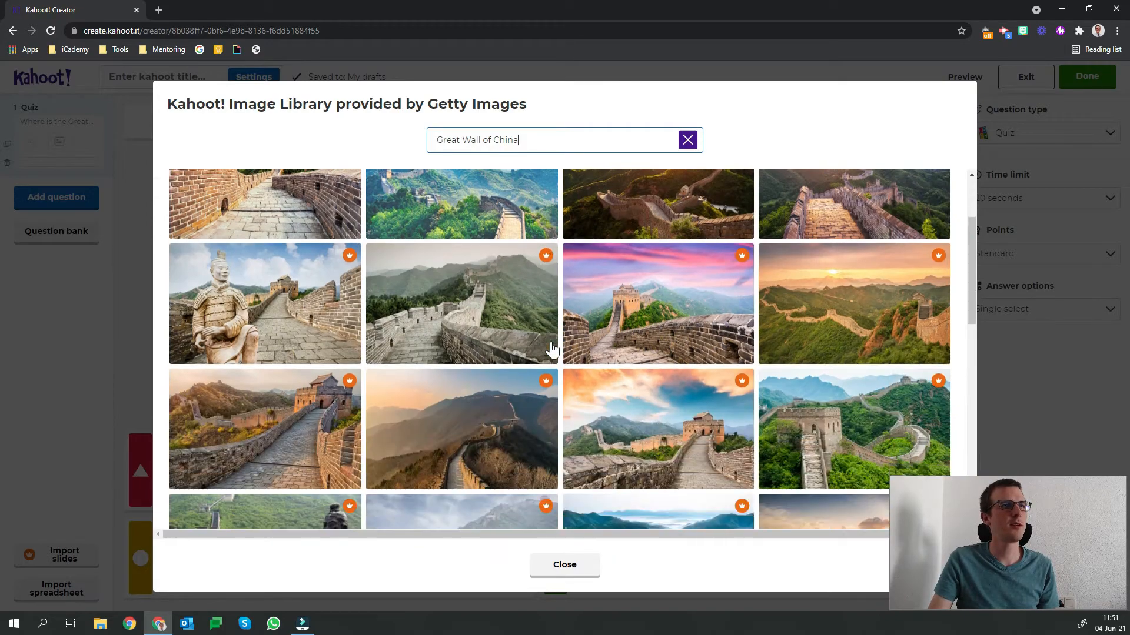
scroll(552, 350, up, 10)
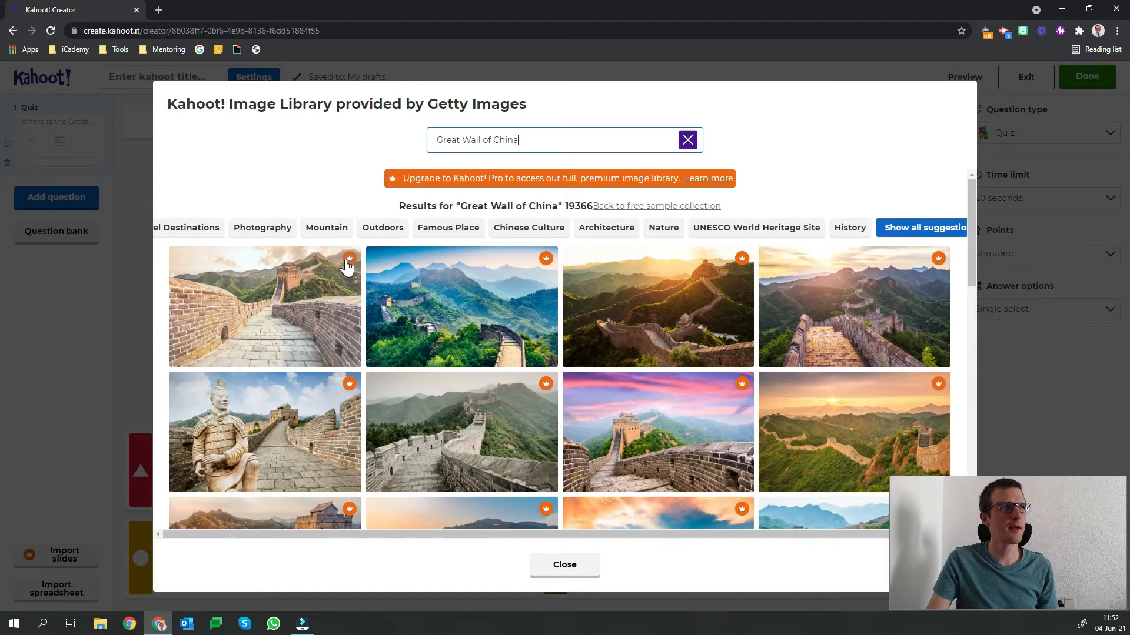
scroll(441, 329, down, 5)
scroll(442, 329, down, 3)
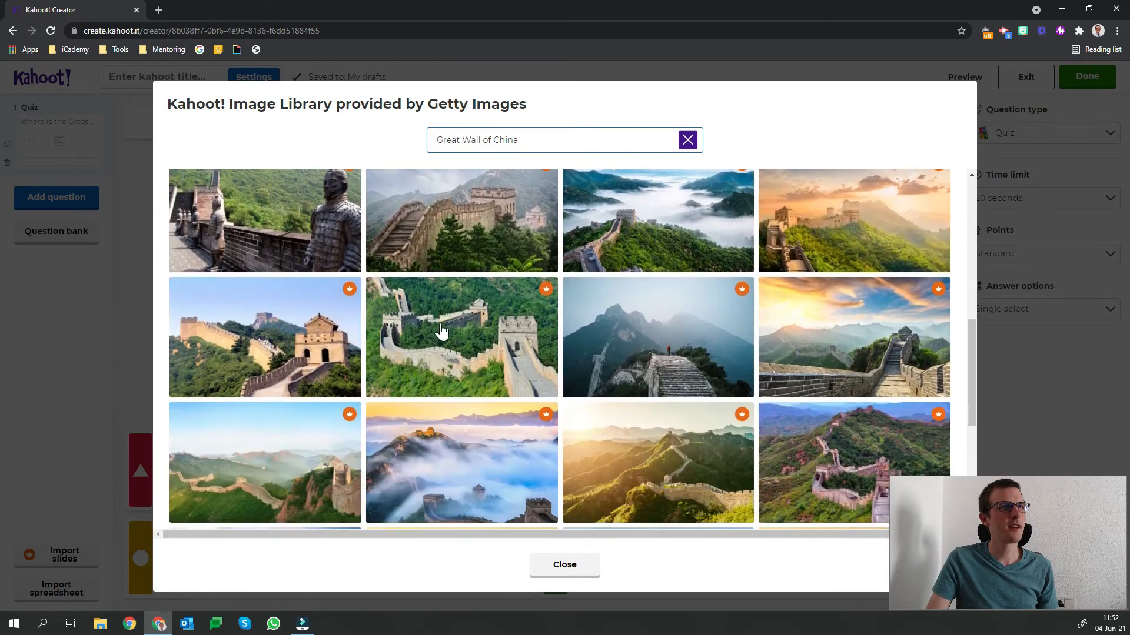
scroll(441, 329, up, 6)
scroll(442, 332, up, 3)
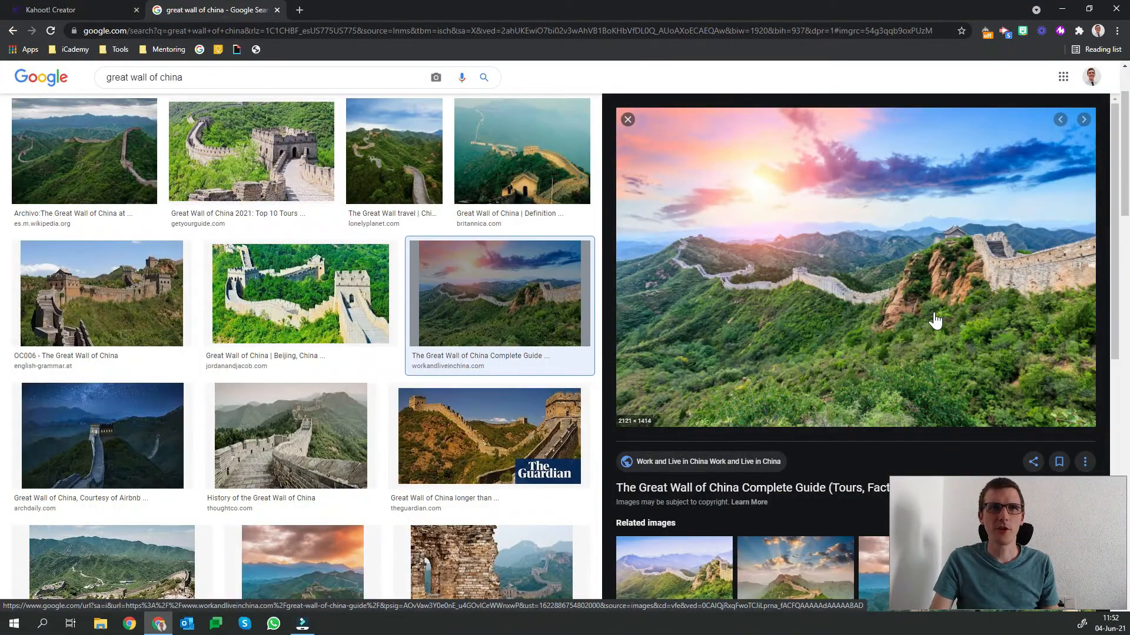
Step: Save the enlarged Great Wall sunset picture from the Google image results and return to the Kahoot creator
right_click(938, 314)
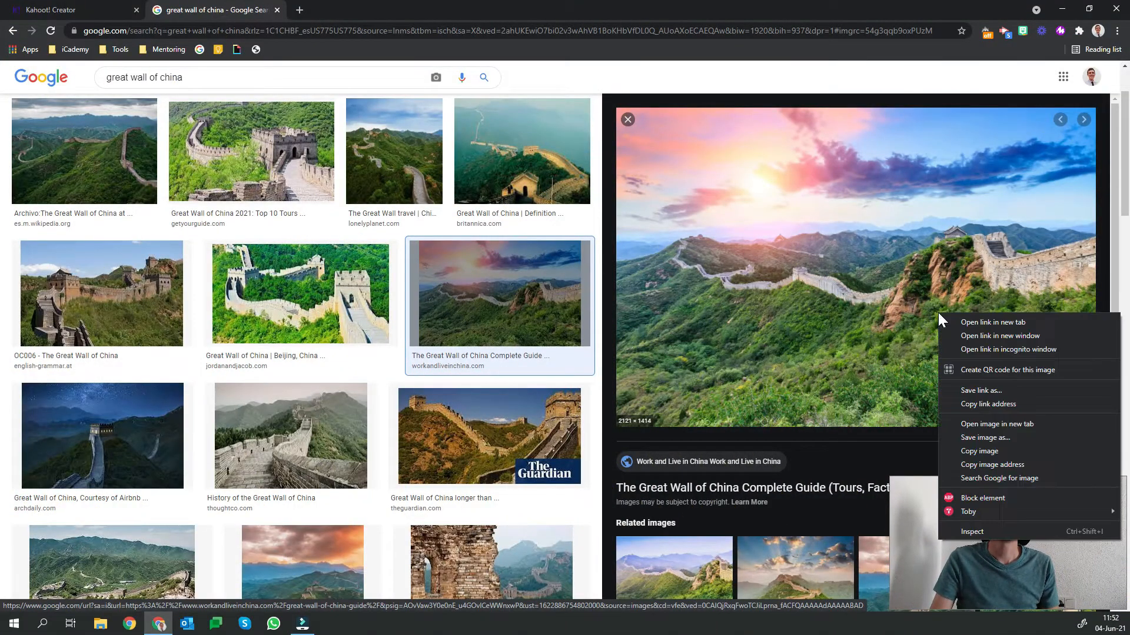
click(980, 442)
click(57, 10)
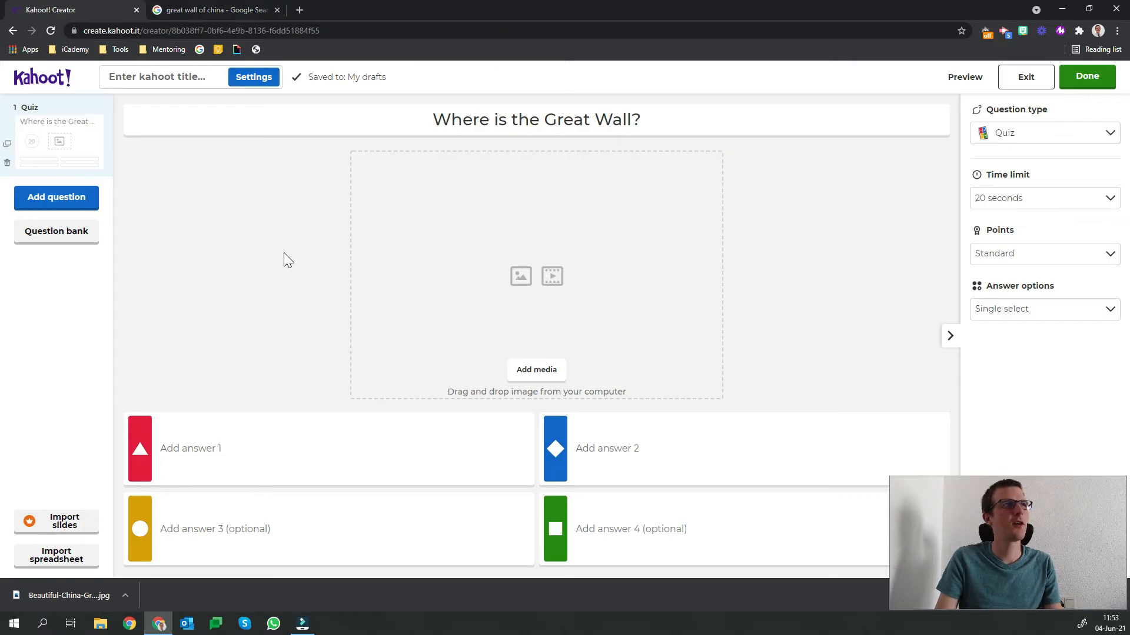
Step: Upload the downloaded Great Wall picture as the question's image
click(530, 376)
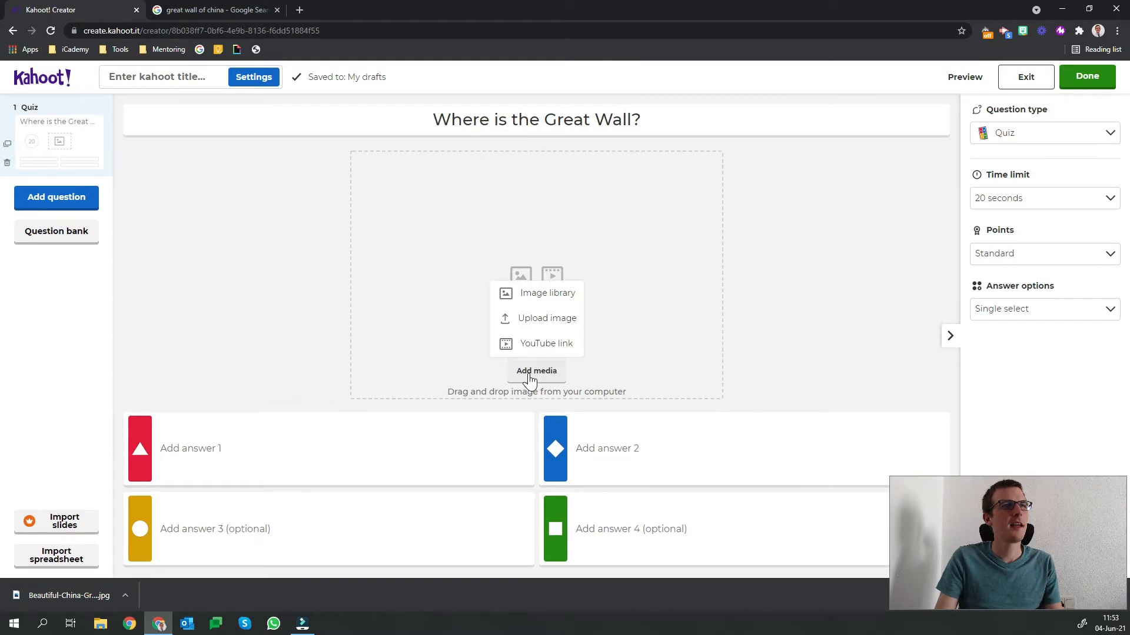
click(556, 318)
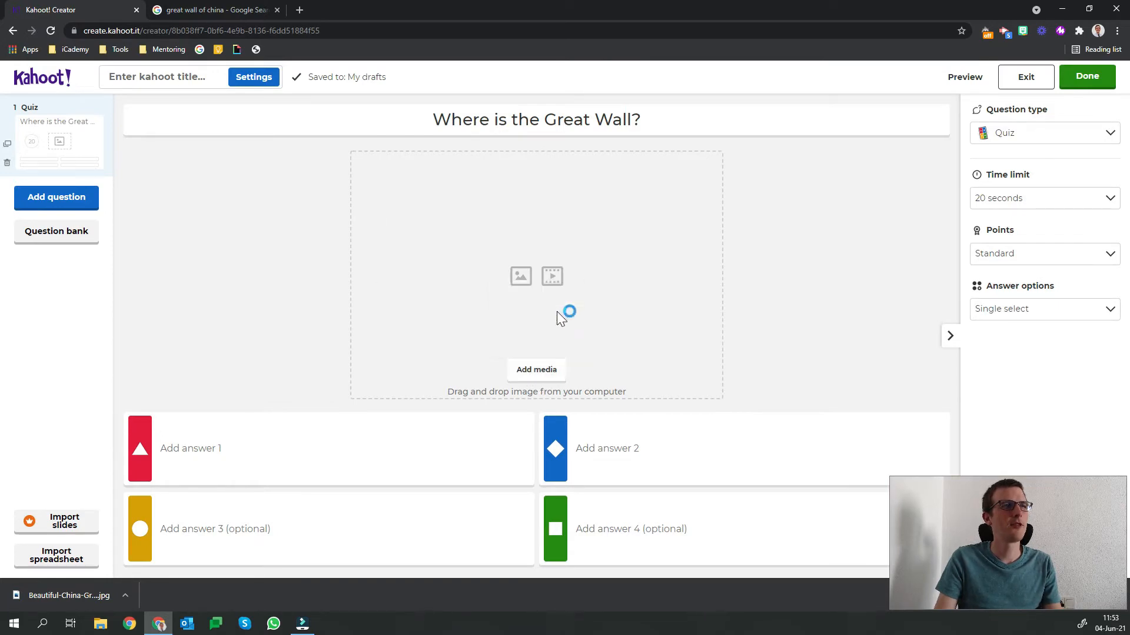
click(137, 104)
click(262, 263)
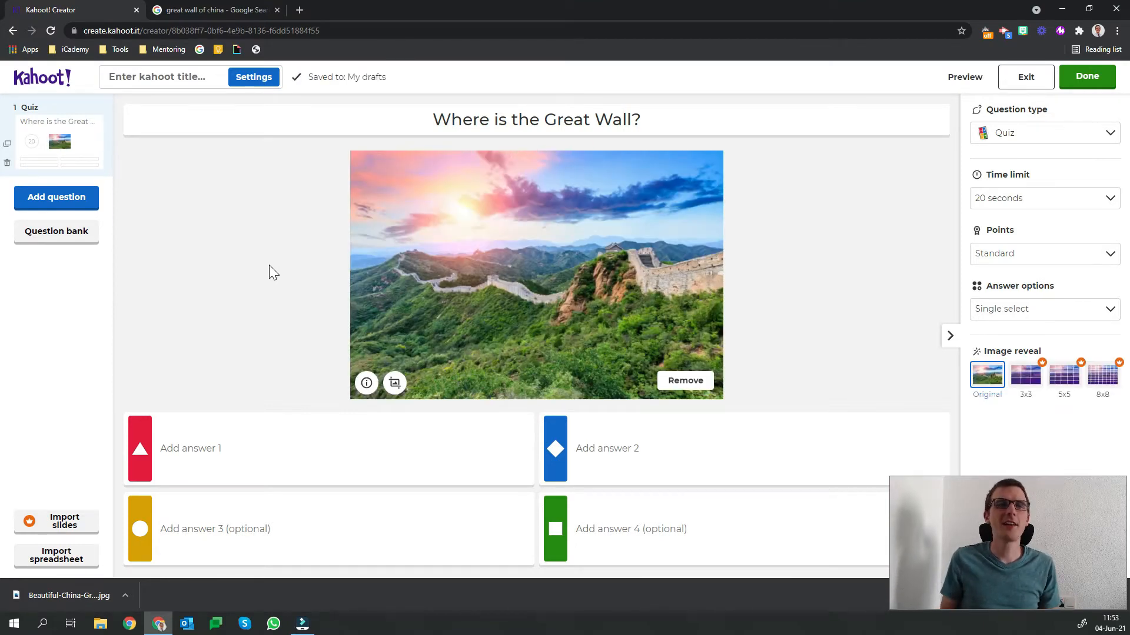
Step: Fill in the four answers China, India, Russia and Egypt, and mark China as the correct one
click(191, 449)
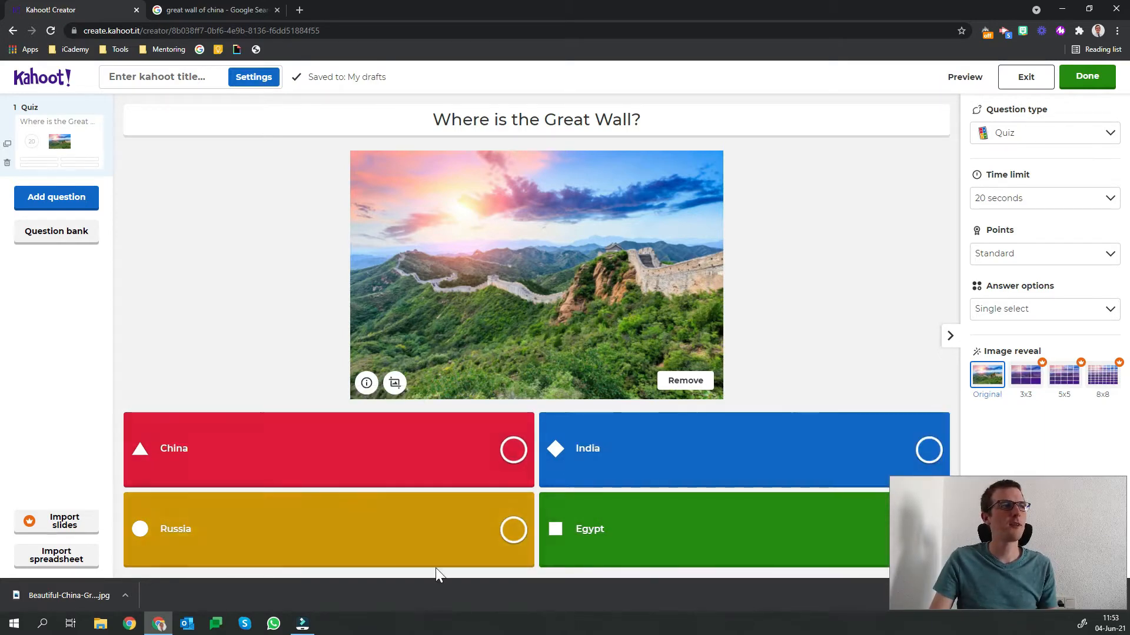
click(515, 459)
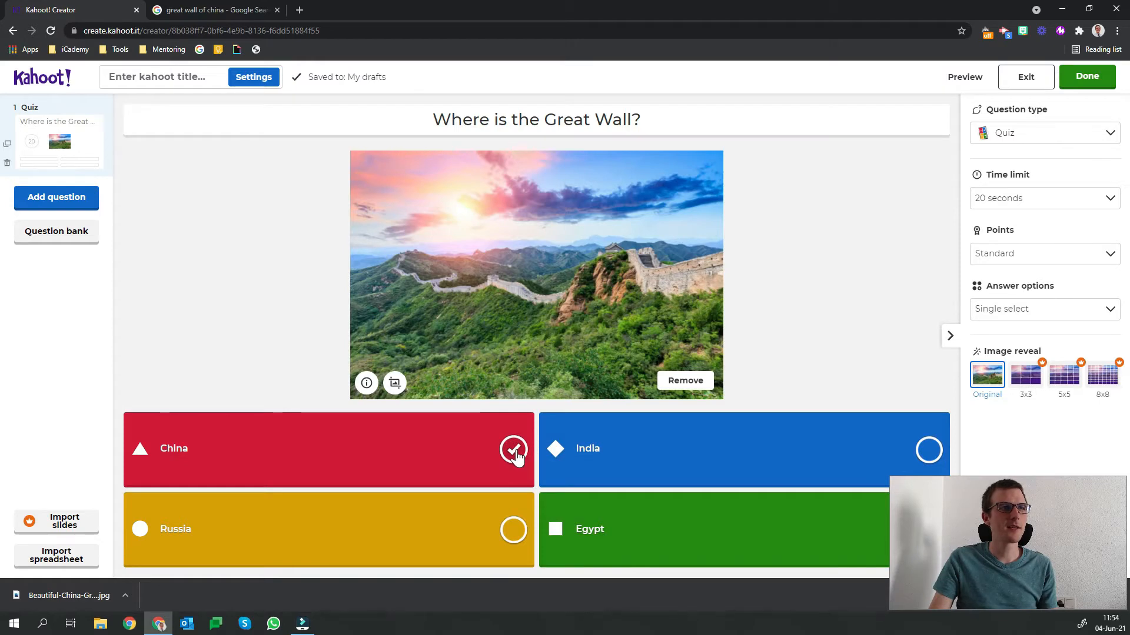
click(514, 458)
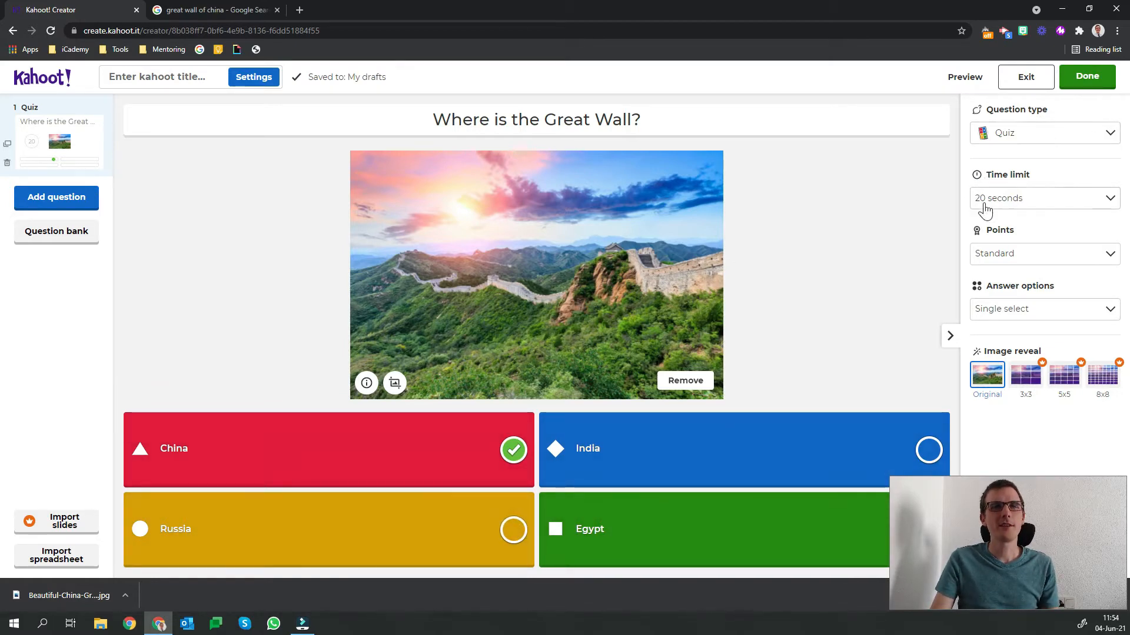
Step: Review the choices available for the question's time limit, points and answer options
click(1112, 203)
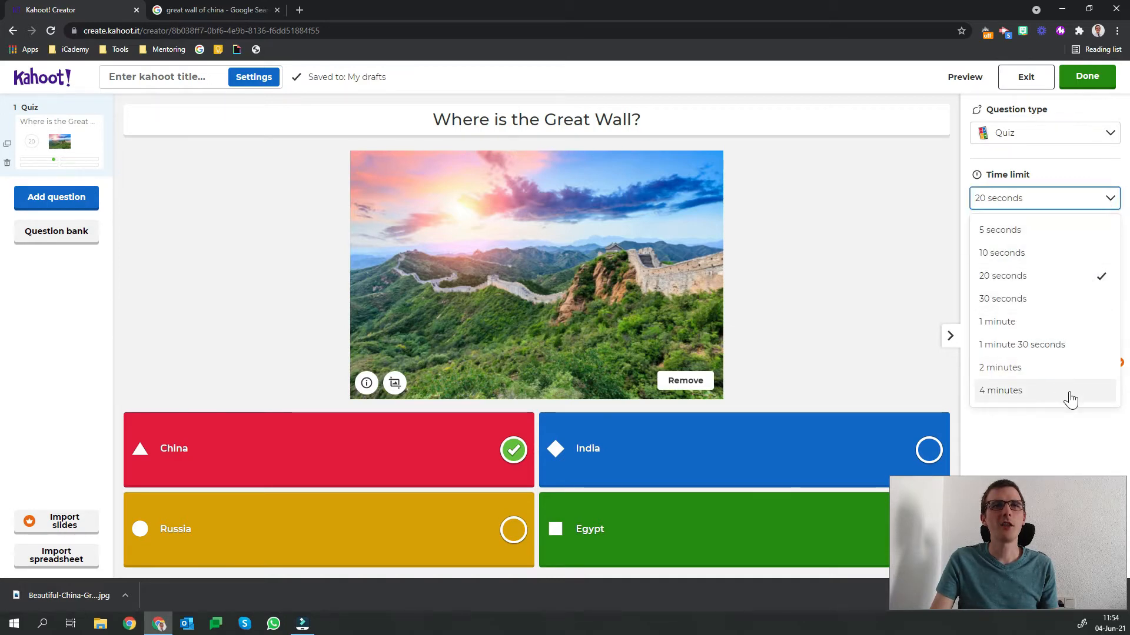
click(1111, 201)
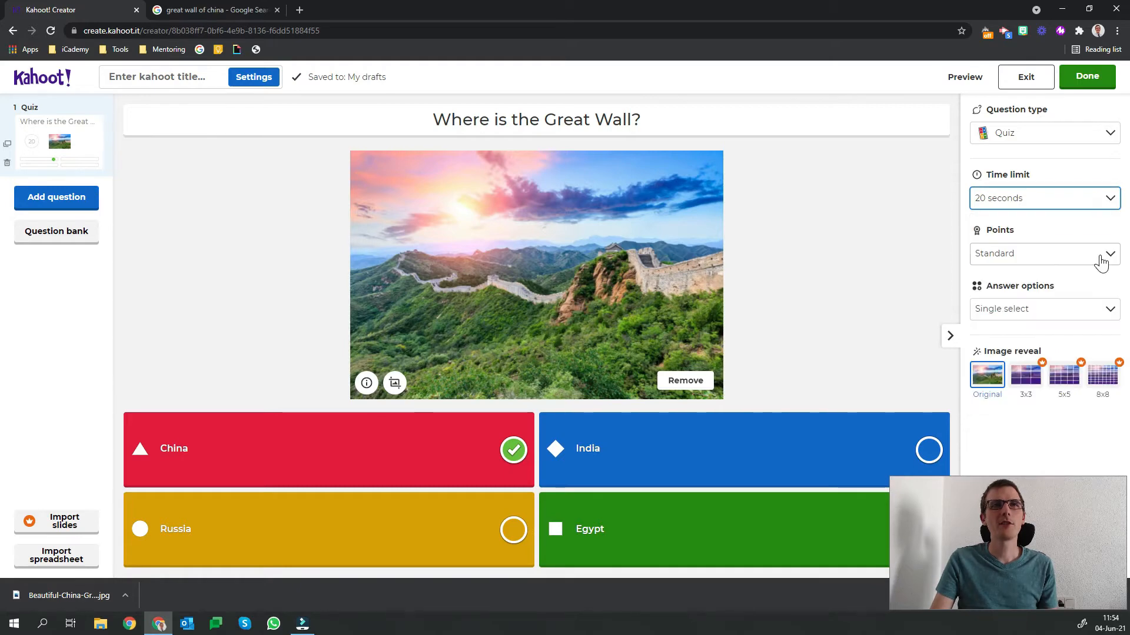
click(1101, 264)
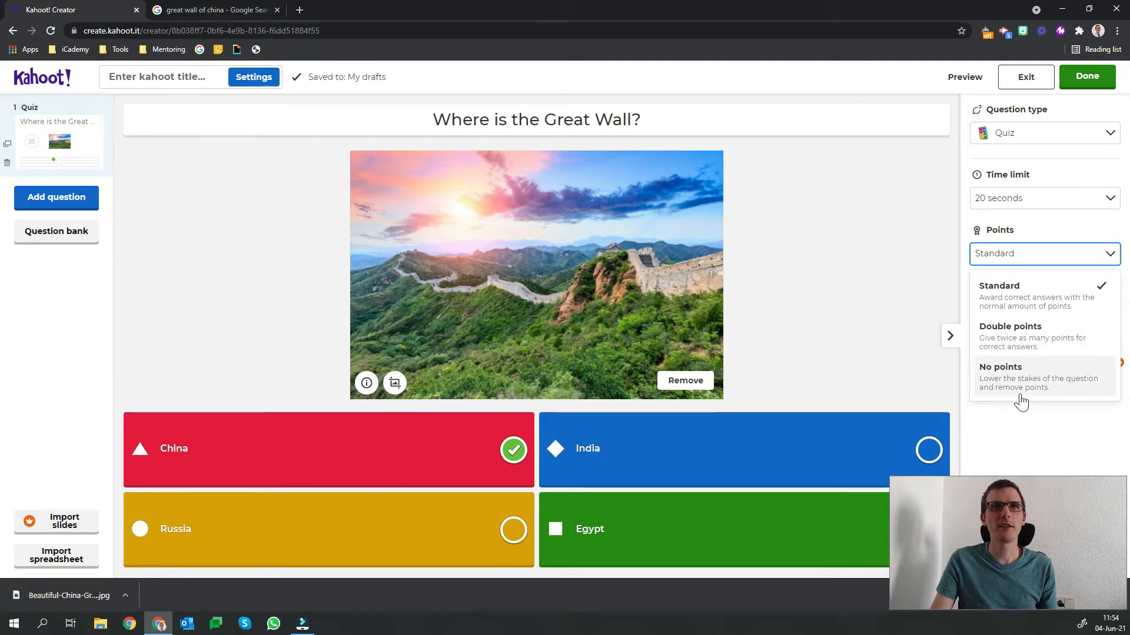
click(1110, 259)
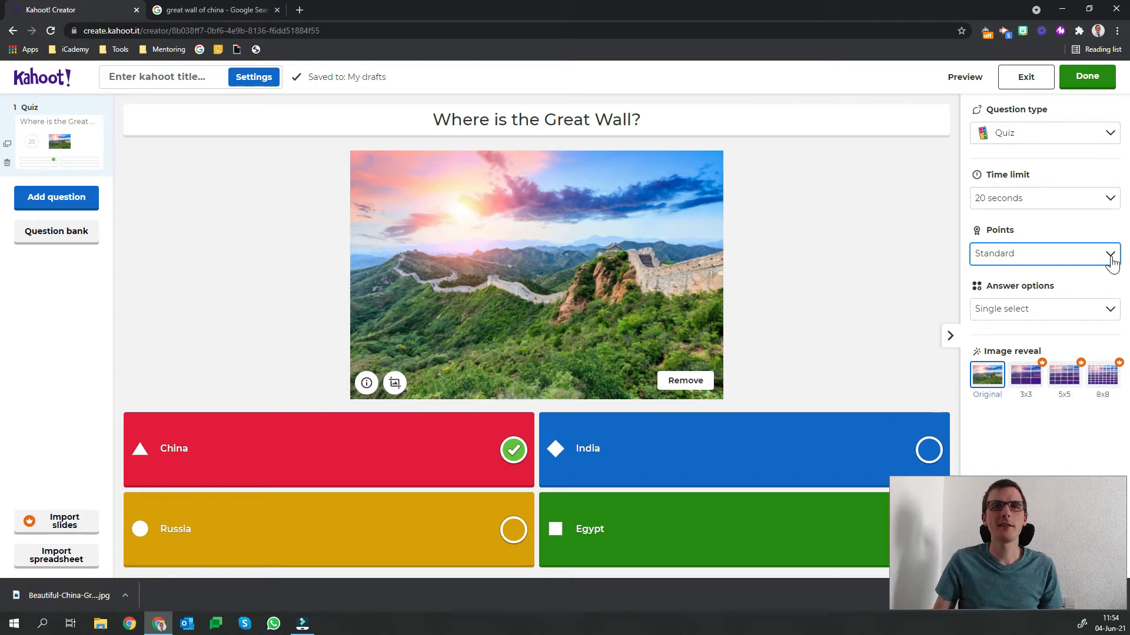
click(1108, 312)
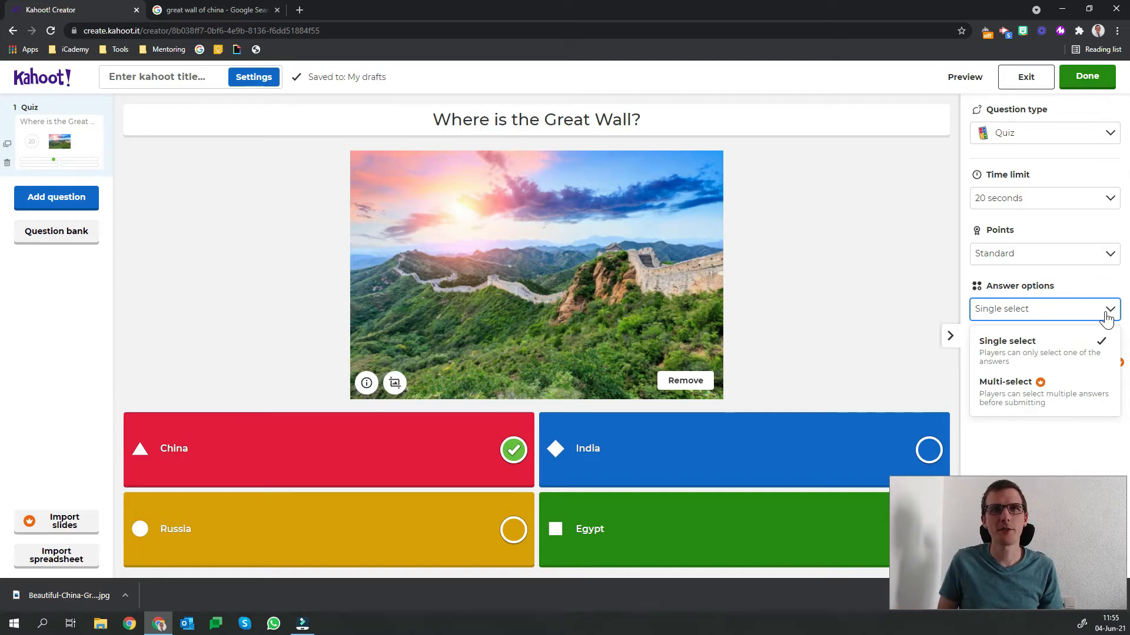
click(1105, 313)
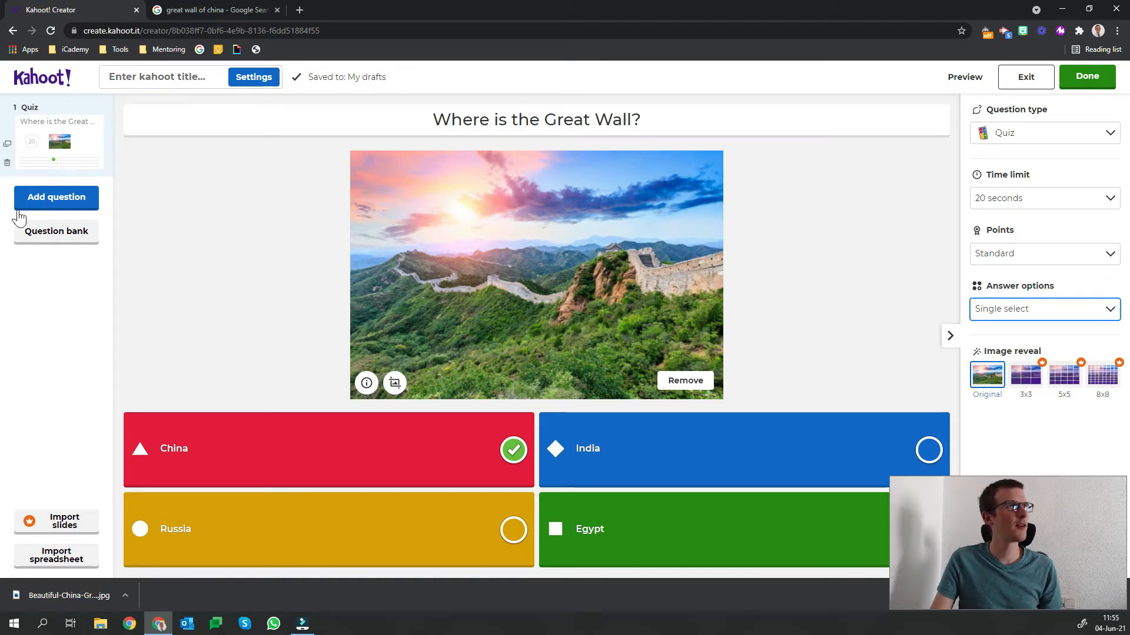
Step: View the question types that can be added, and search the question bank for "Great Wall of China"
click(62, 206)
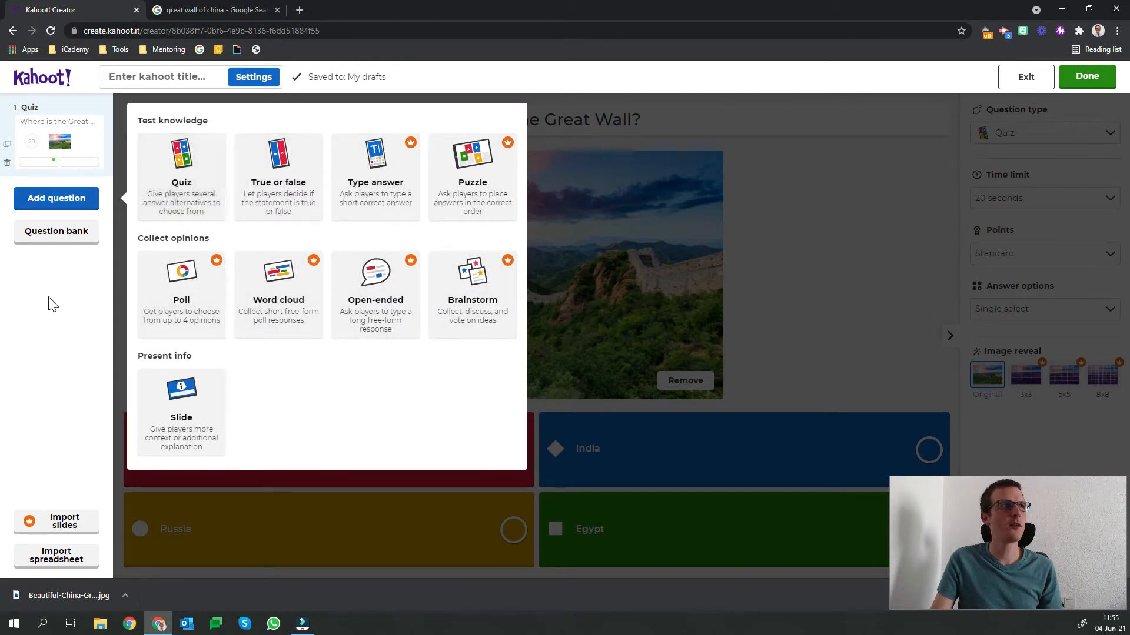
click(49, 239)
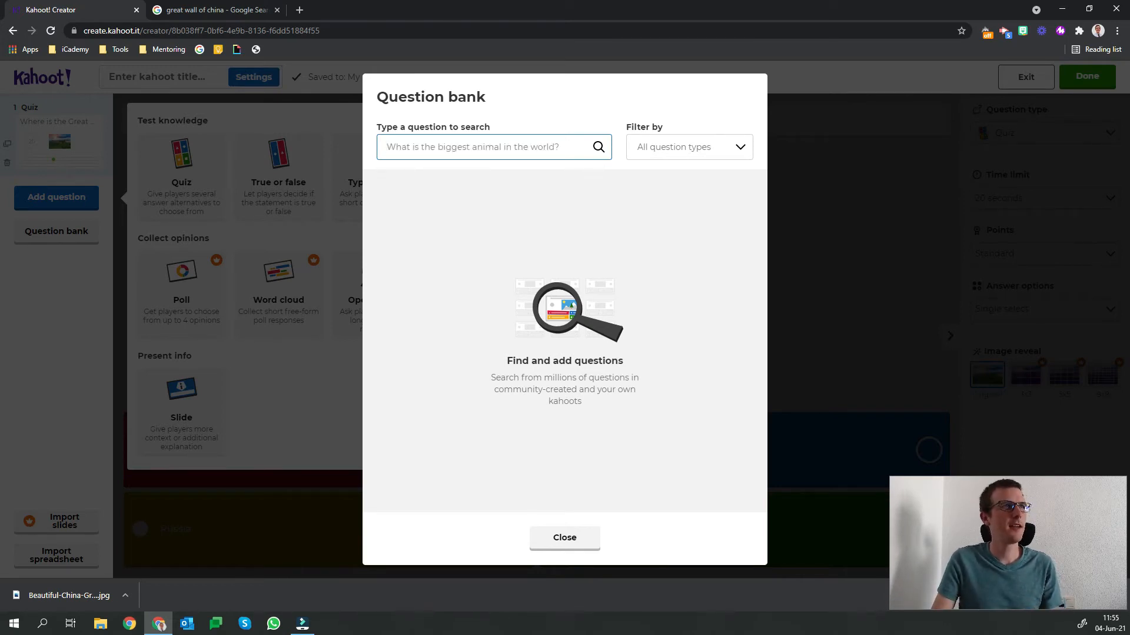
text(Great W)
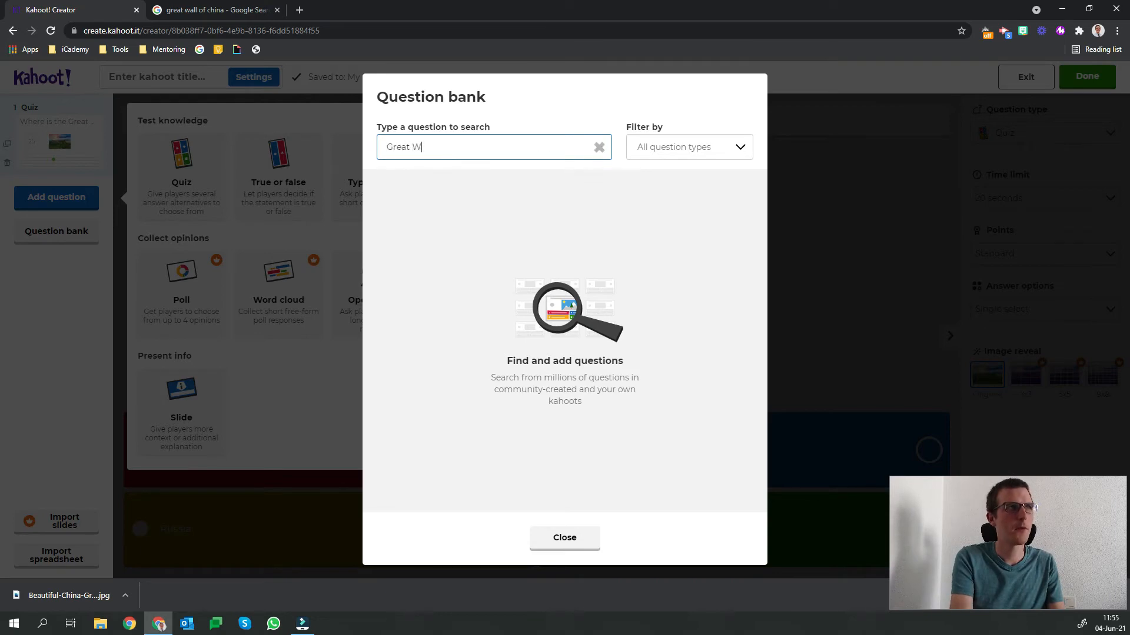
text(all of china)
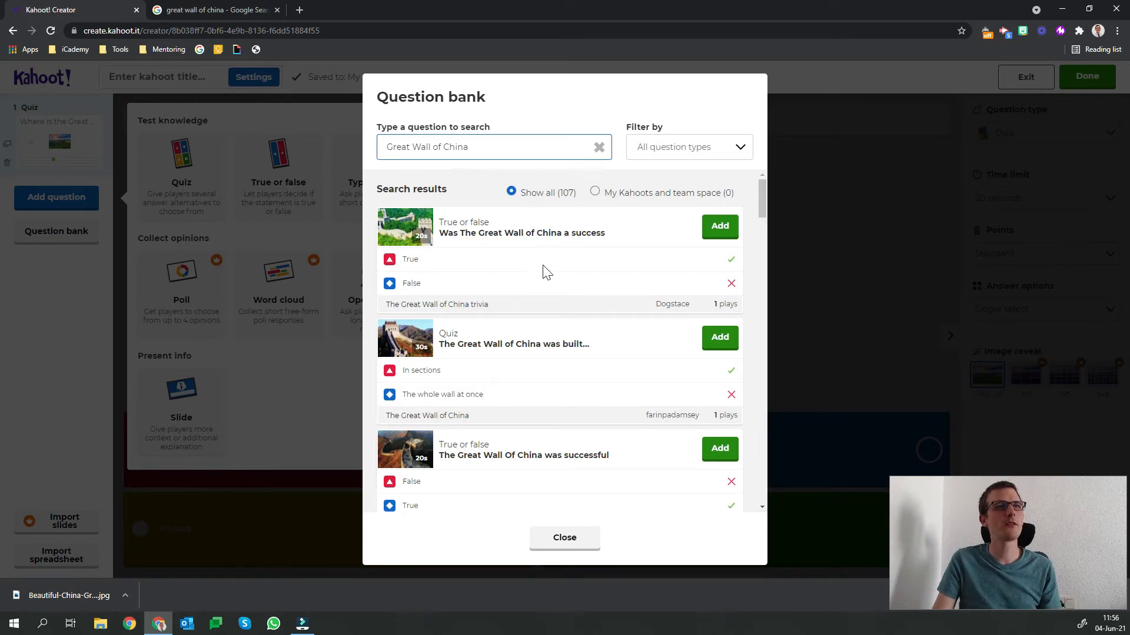
scroll(538, 279, down, 7)
scroll(555, 296, up, 10)
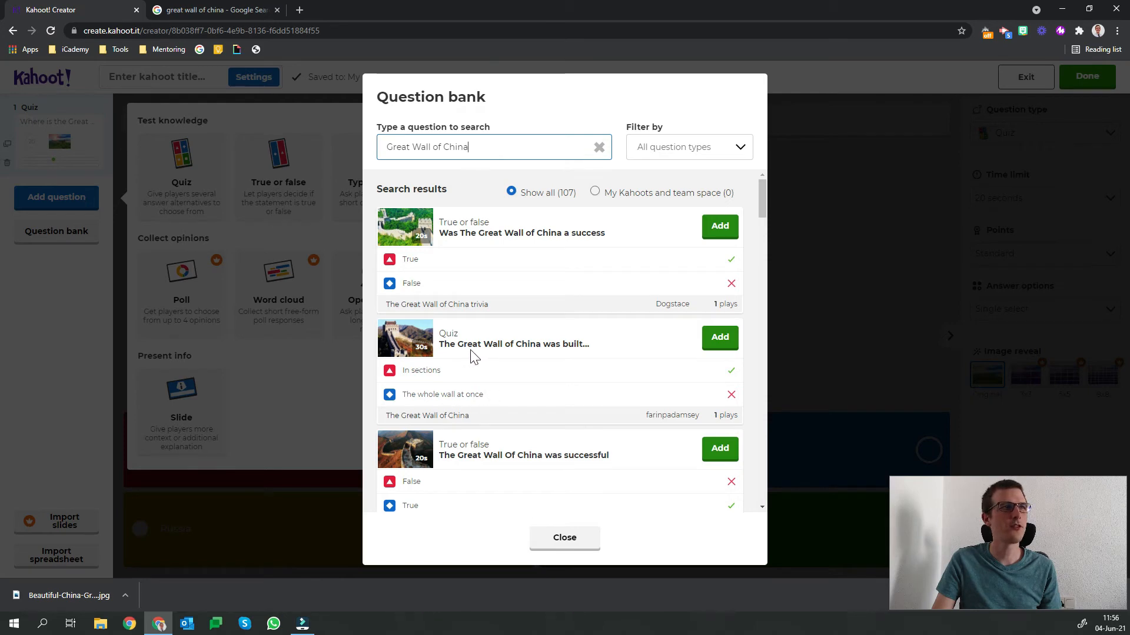
Step: Add the quiz question "The Great Wall of China was built..." from the question bank and return to the editor
click(721, 346)
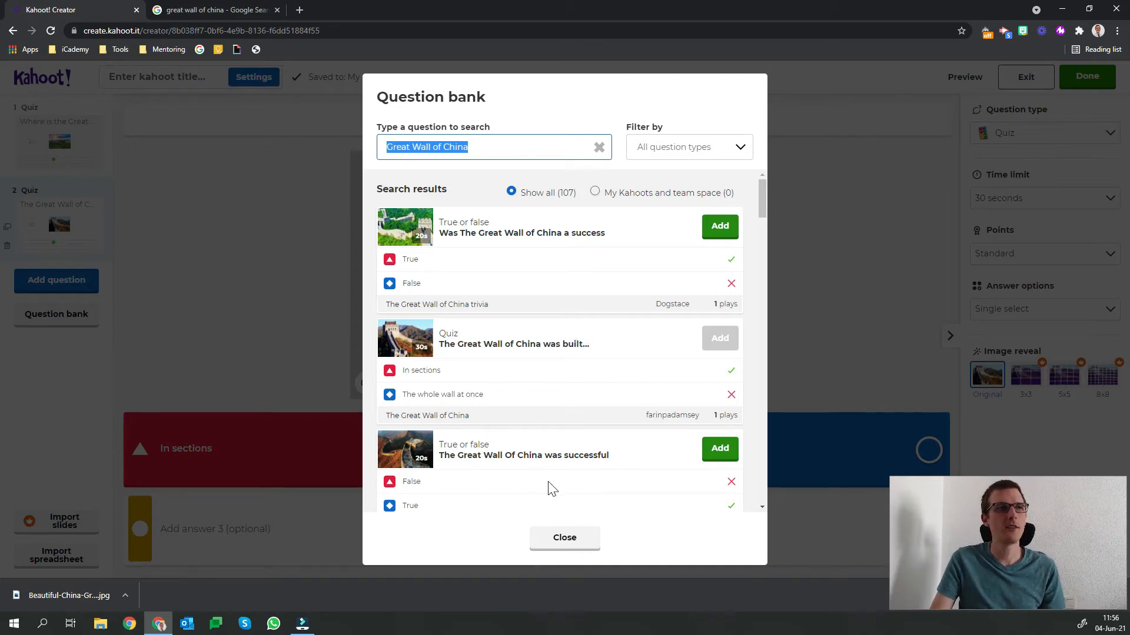
click(566, 541)
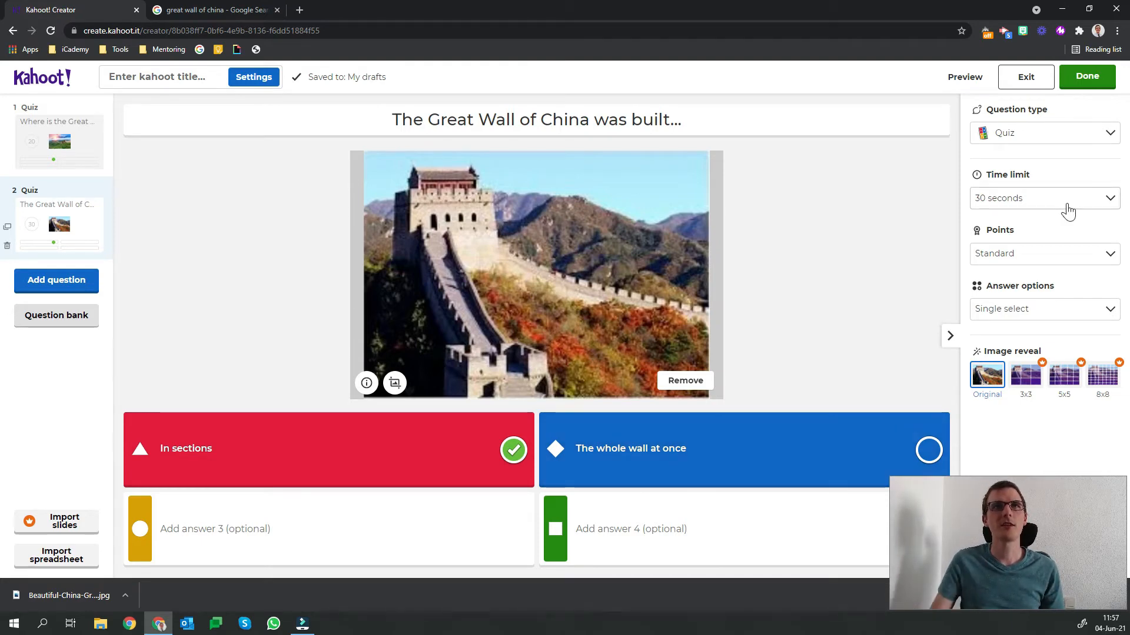
Step: Finish the kahoot with the title "Great Wall of China", leaving the description empty
click(1098, 82)
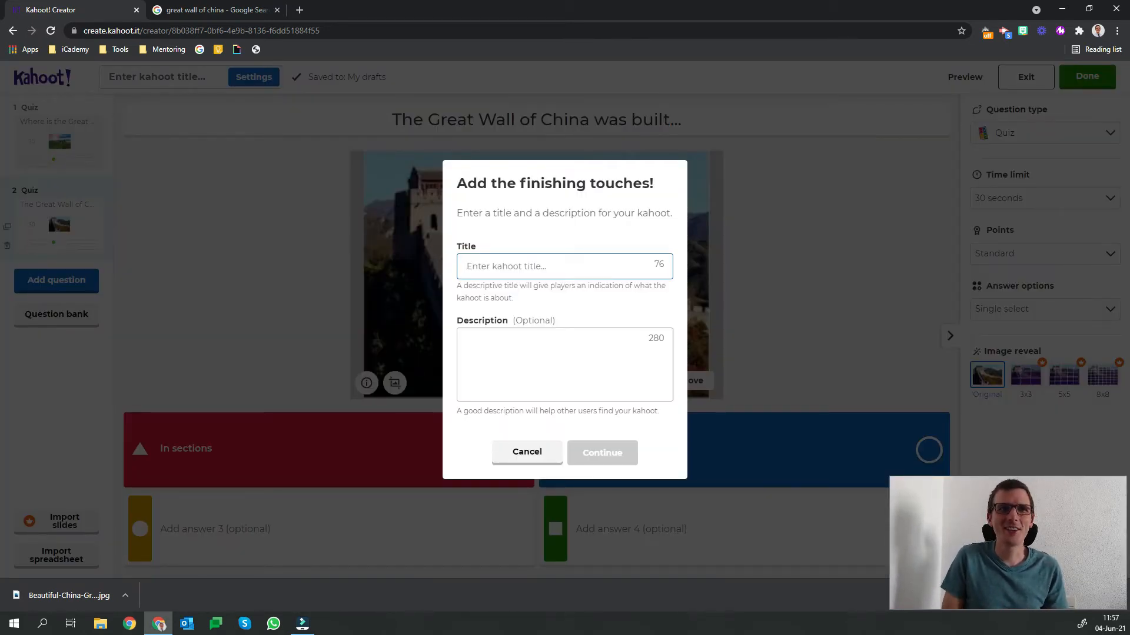
text(Great Wall of China)
key(Tab)
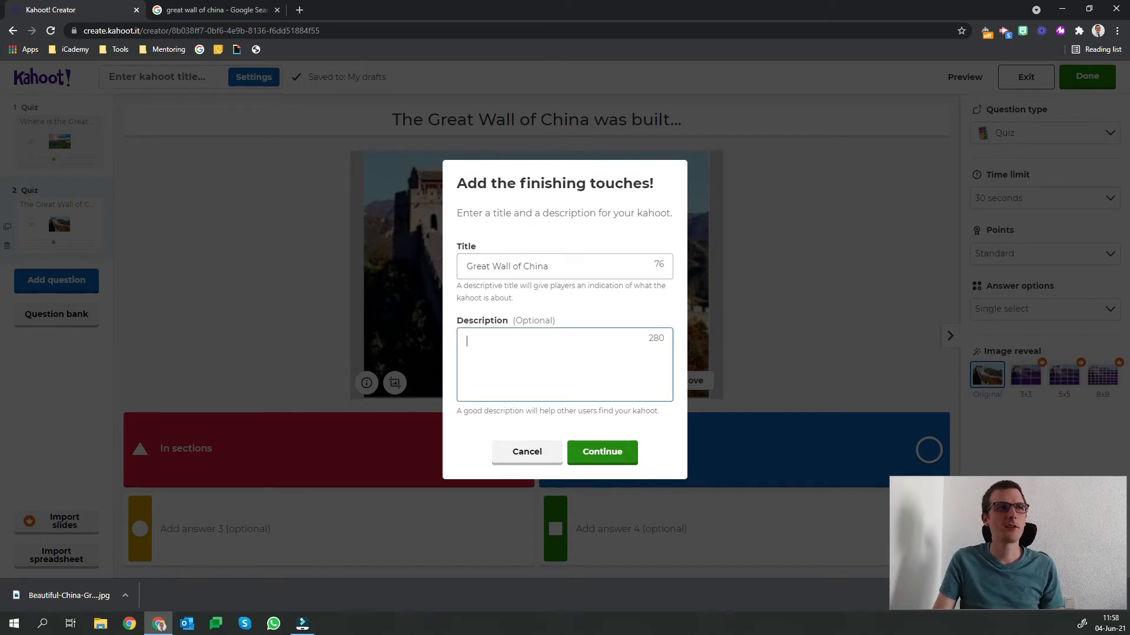
click(615, 452)
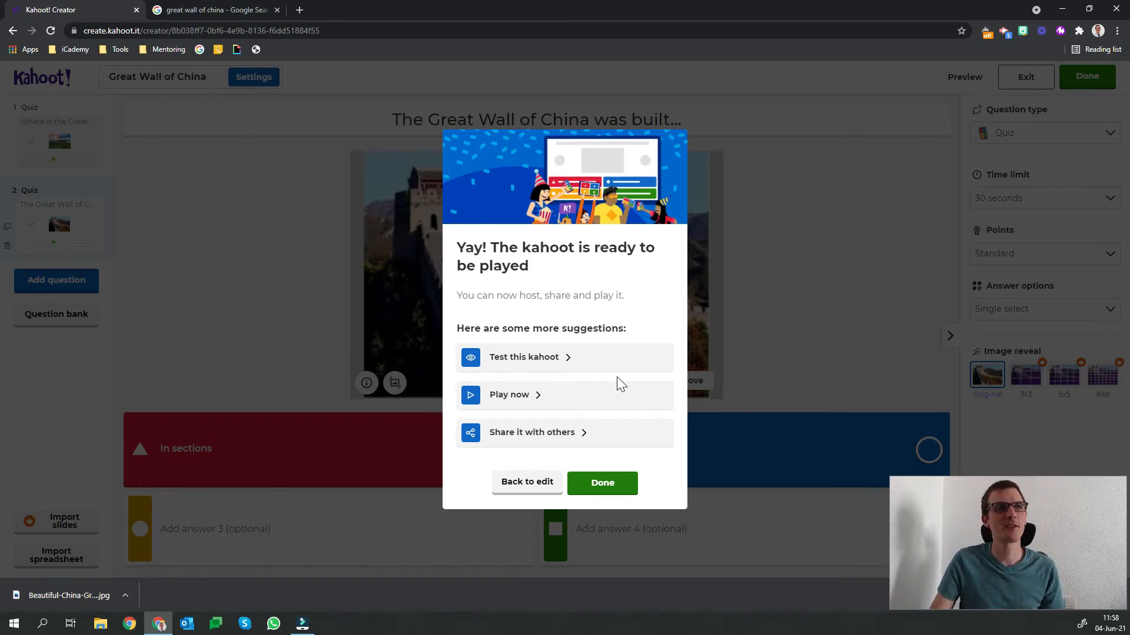
Step: Open a test run of the kahoot and review the recommended, general and advanced game options
click(583, 357)
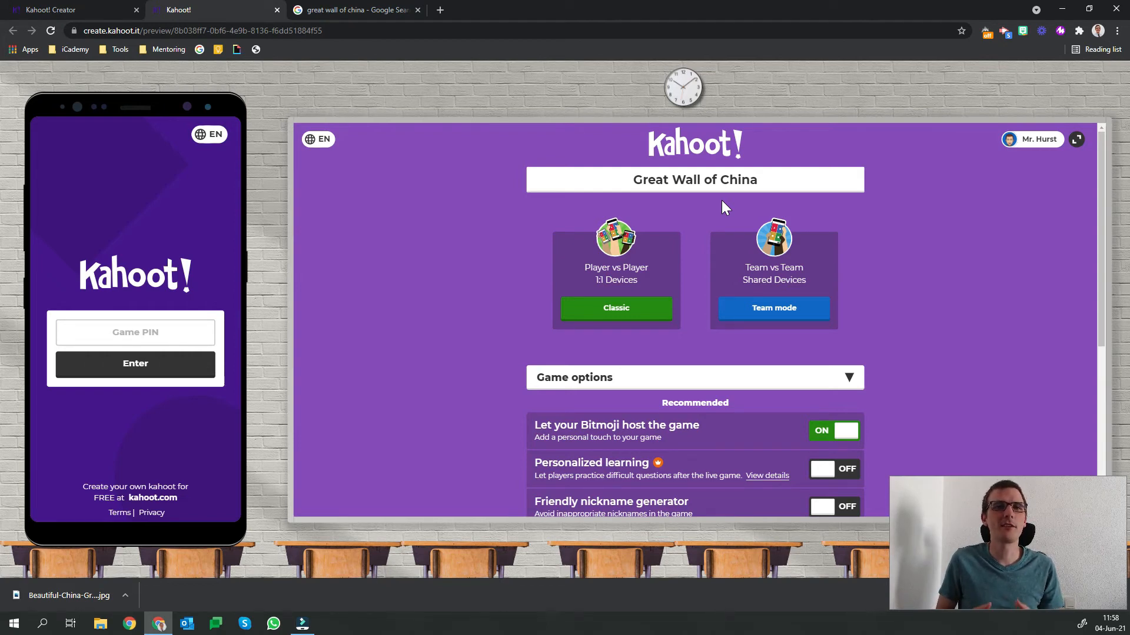
click(647, 317)
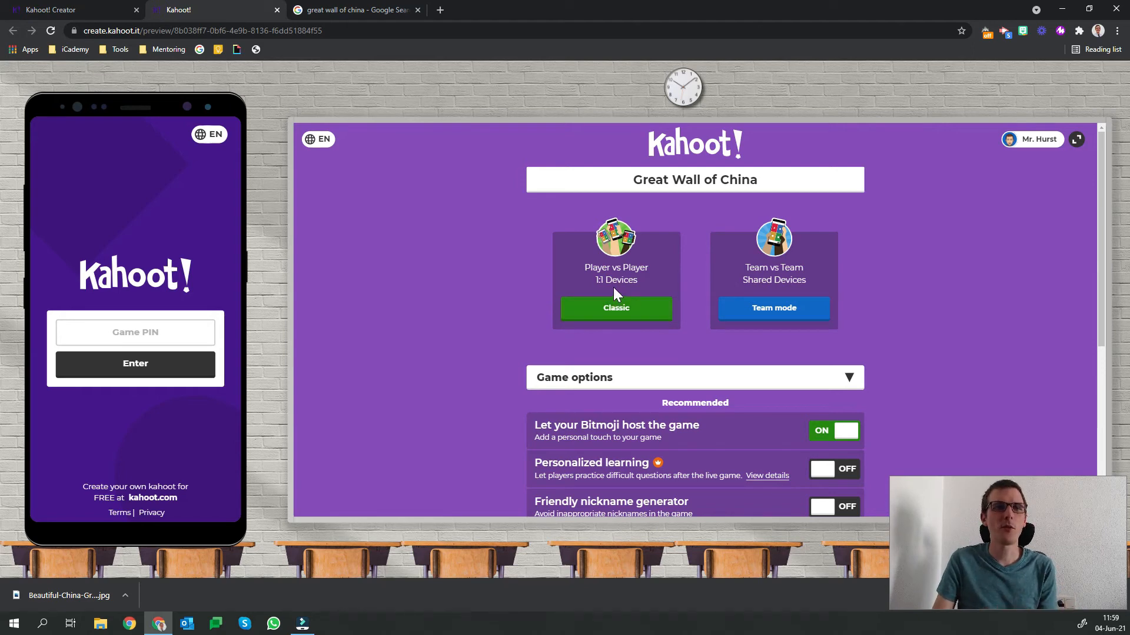
scroll(507, 335, down, 3)
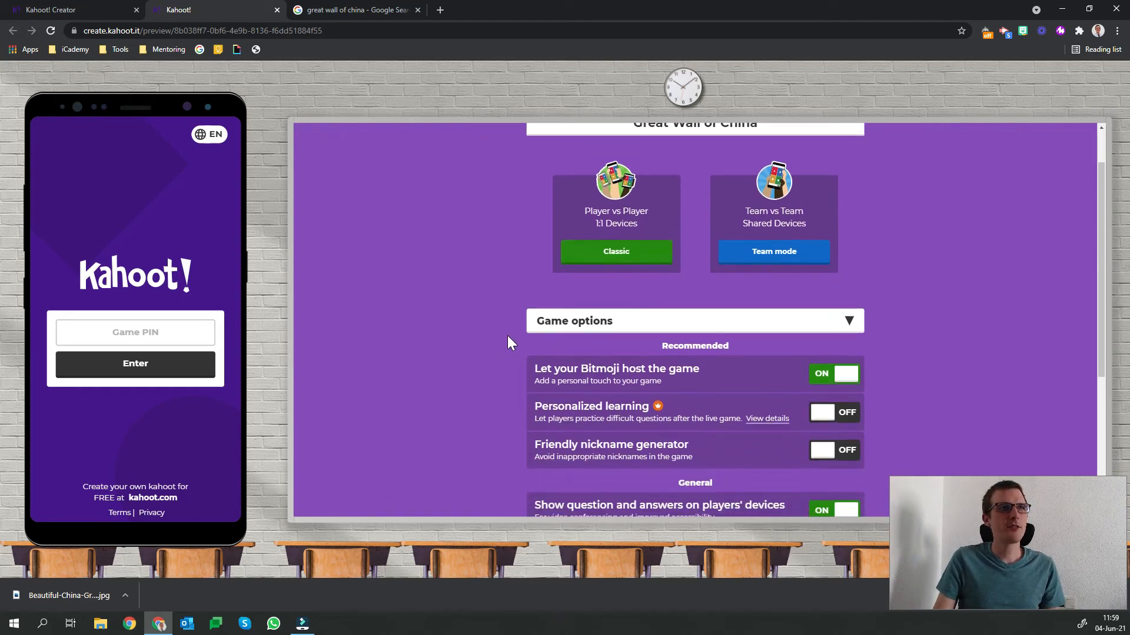
scroll(507, 335, down, 1)
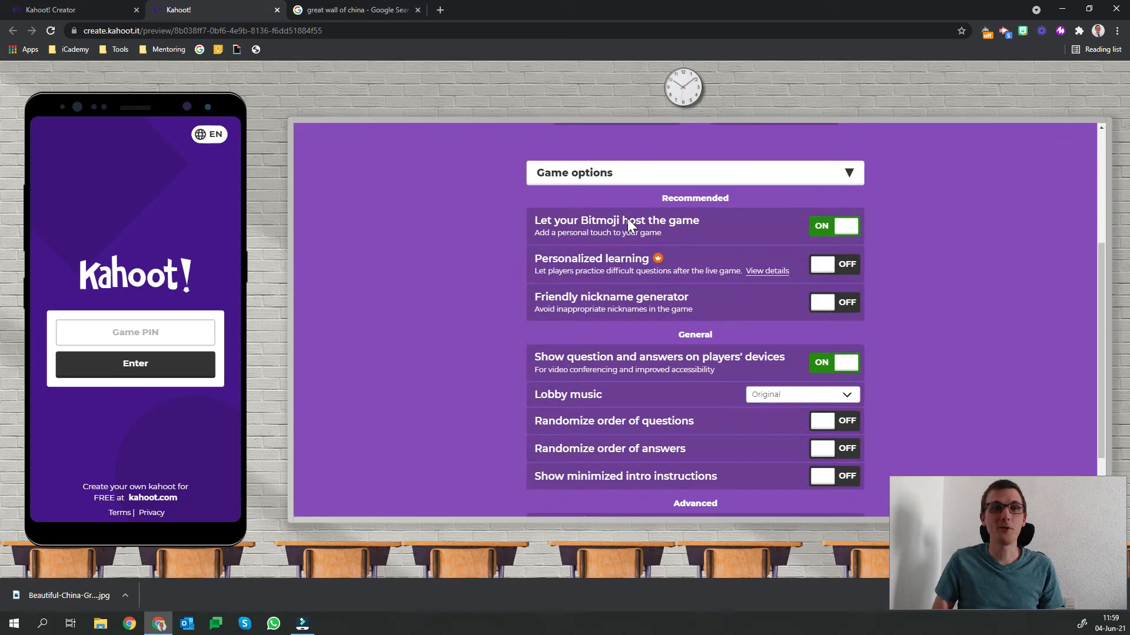
scroll(663, 243, down, 1)
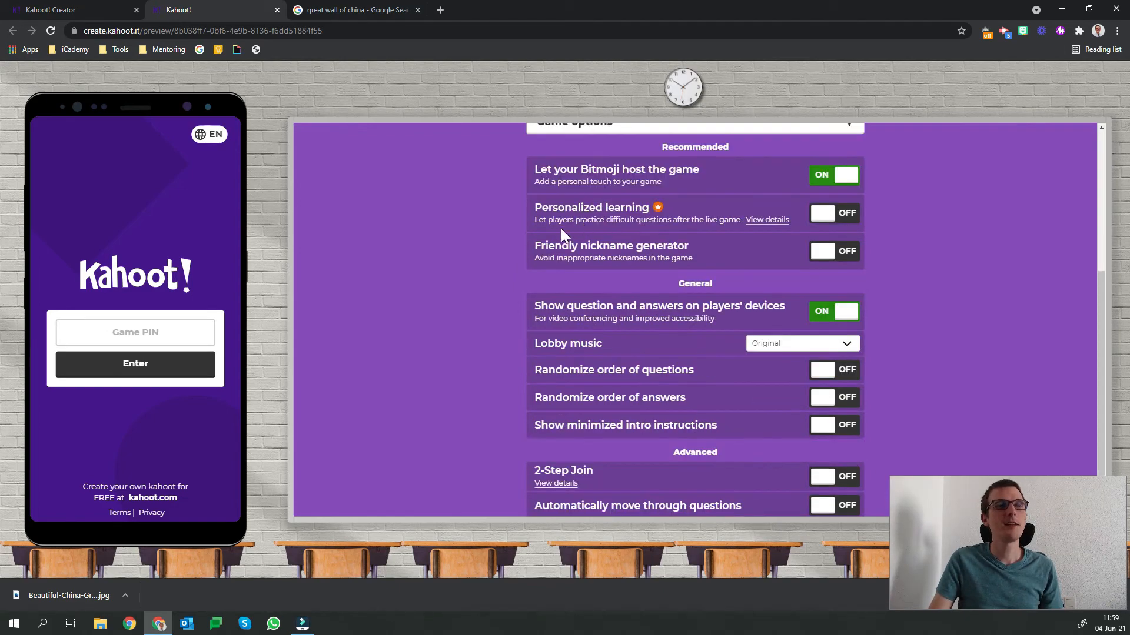
scroll(671, 253, down, 1)
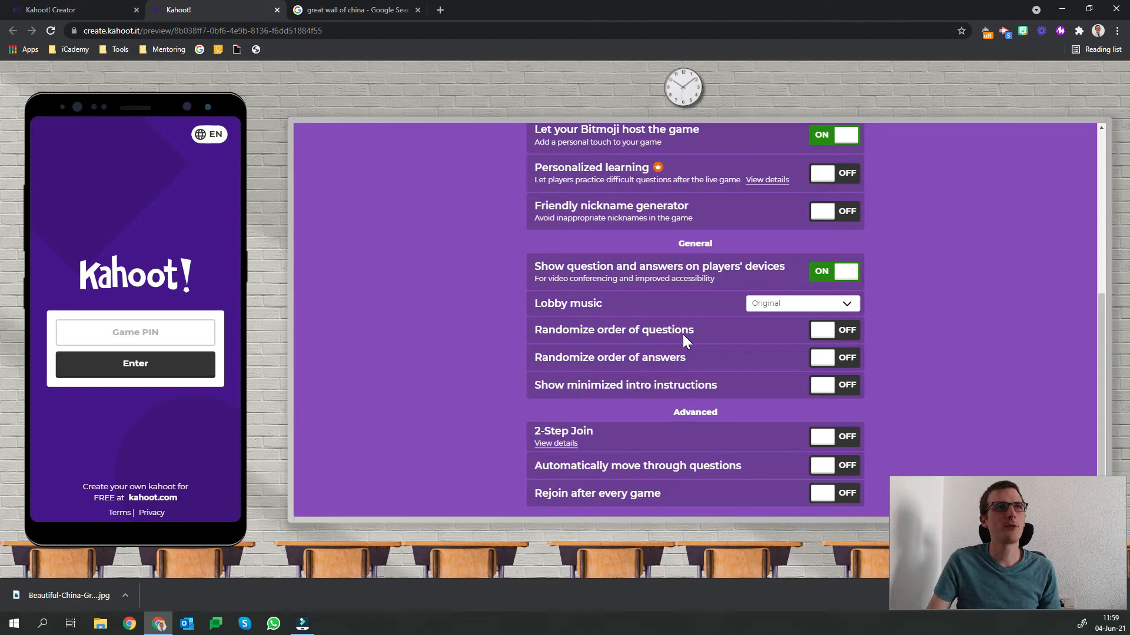
scroll(682, 334, up, 4)
scroll(682, 334, up, 2)
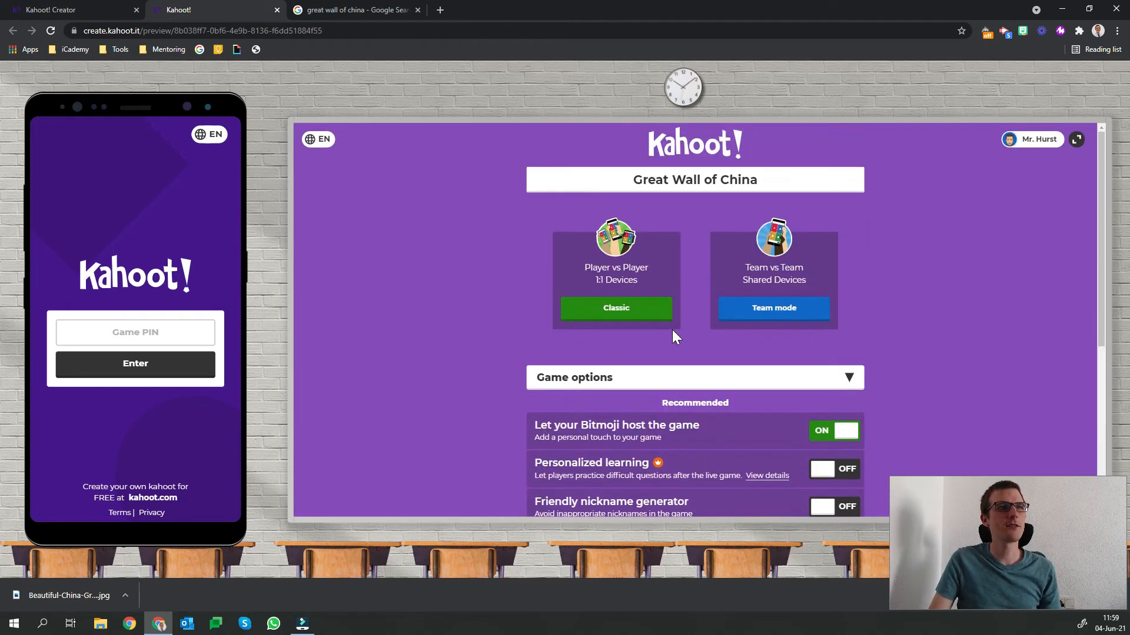
Step: Launch the test in Classic mode and join on the simulated phone with the displayed game PIN
click(622, 318)
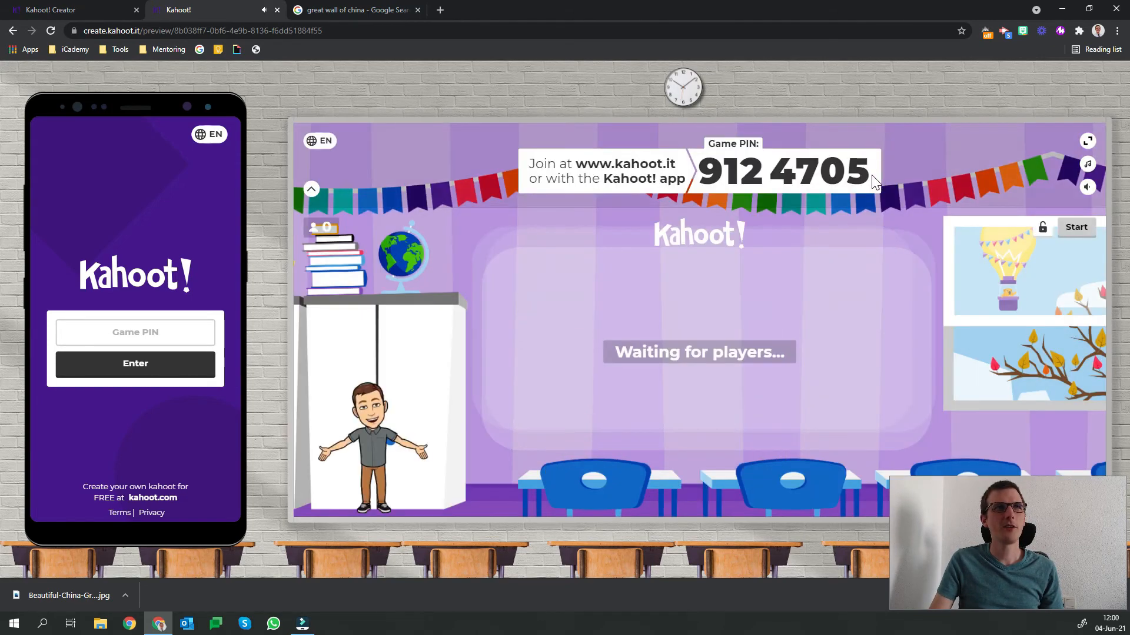
drag(873, 179, 706, 176)
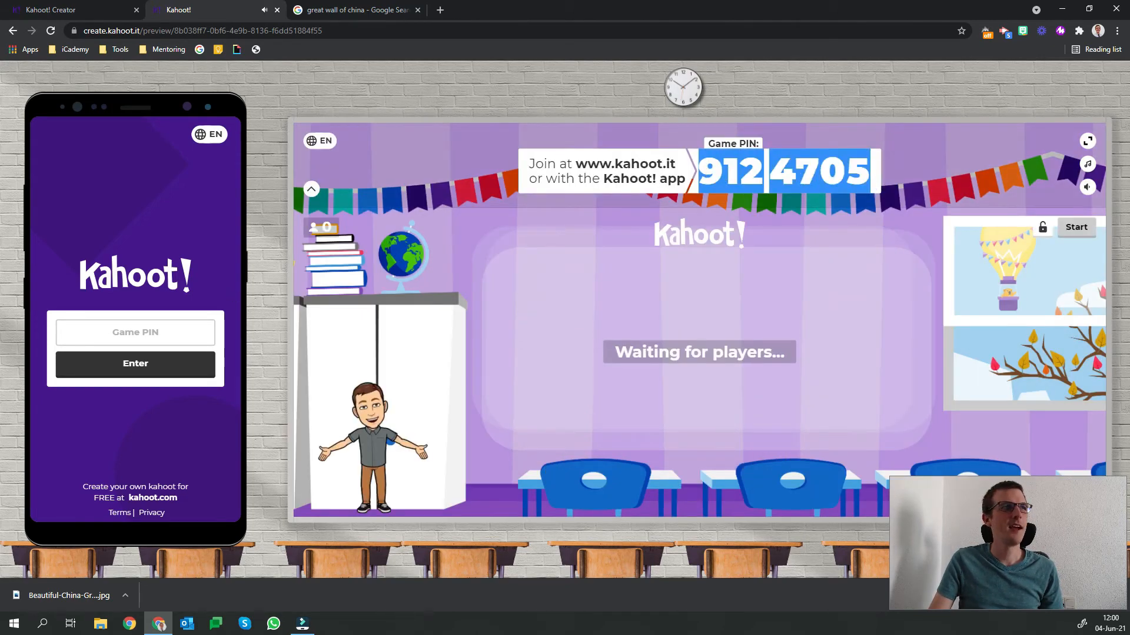
click(137, 332)
key(ctrl+v)
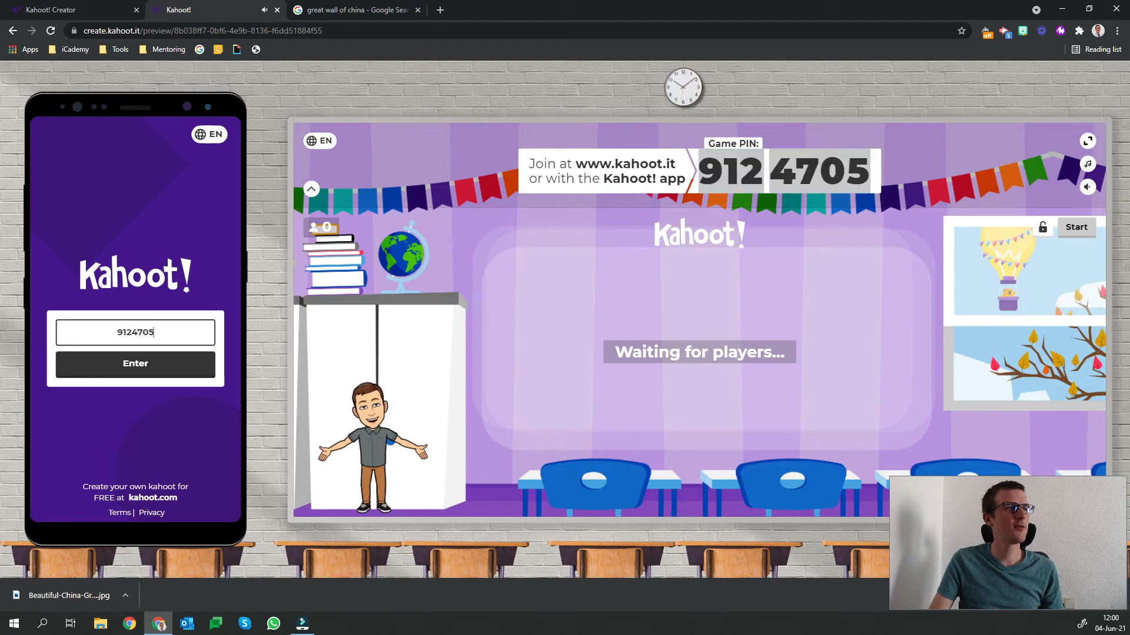
click(129, 360)
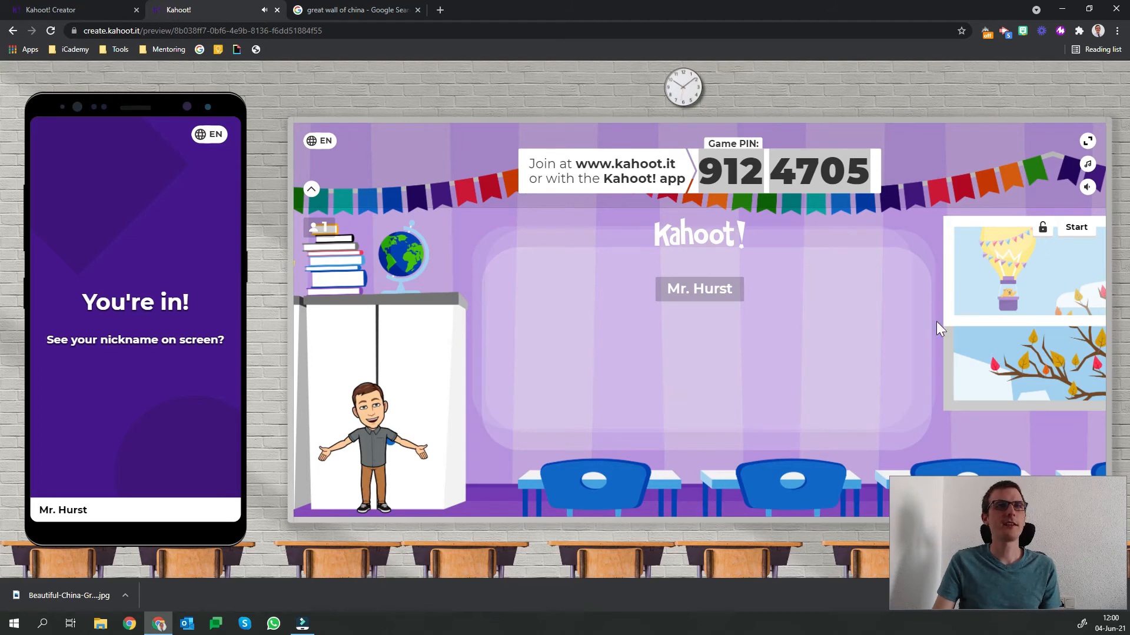
Step: Start the test game, answer the first question with China on the simulated phone, and advance past the scoreboard
click(1075, 229)
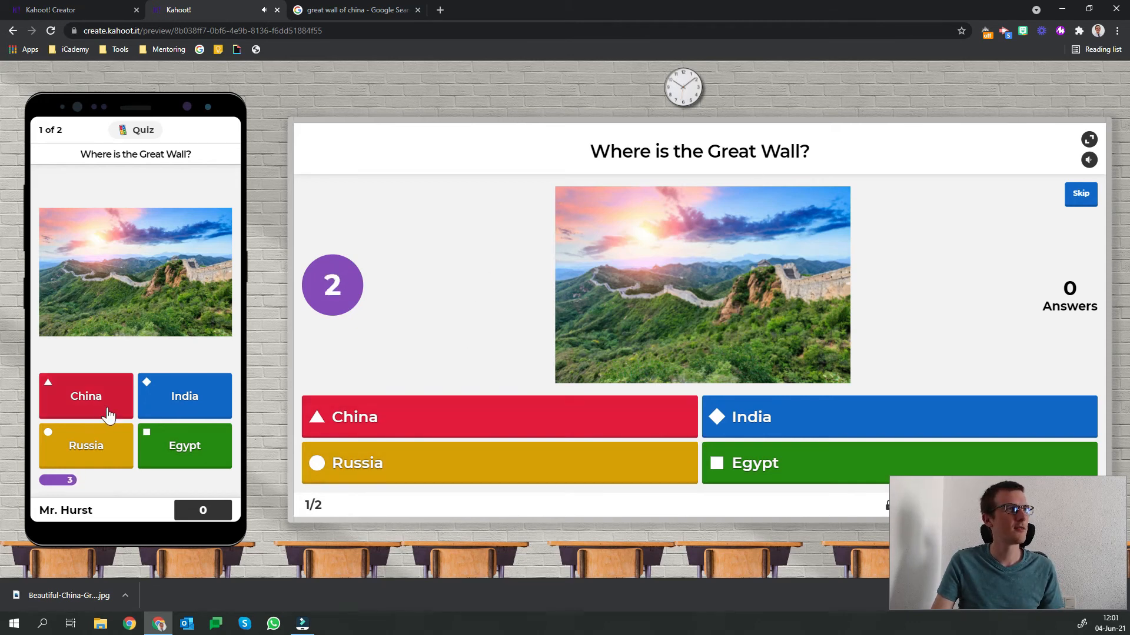
click(109, 413)
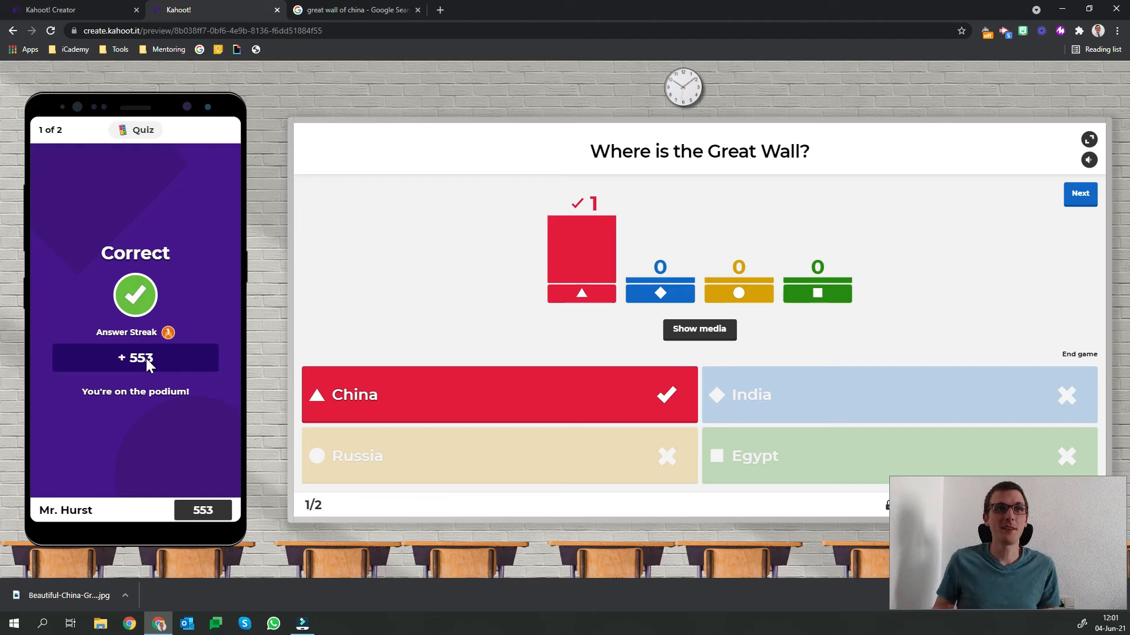
click(1076, 203)
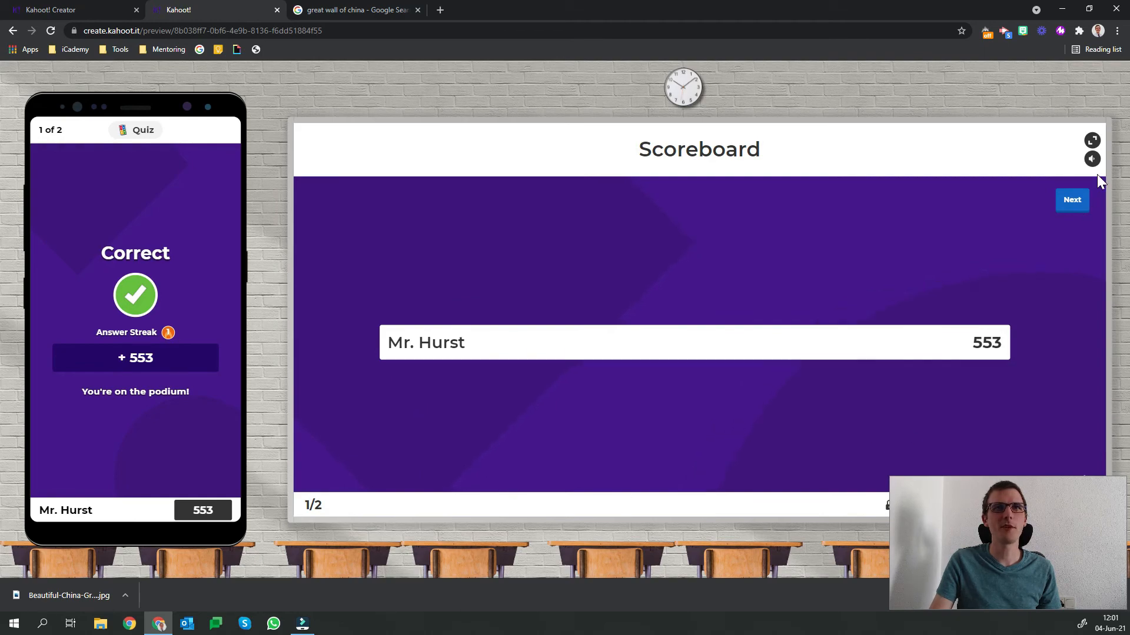
click(1075, 206)
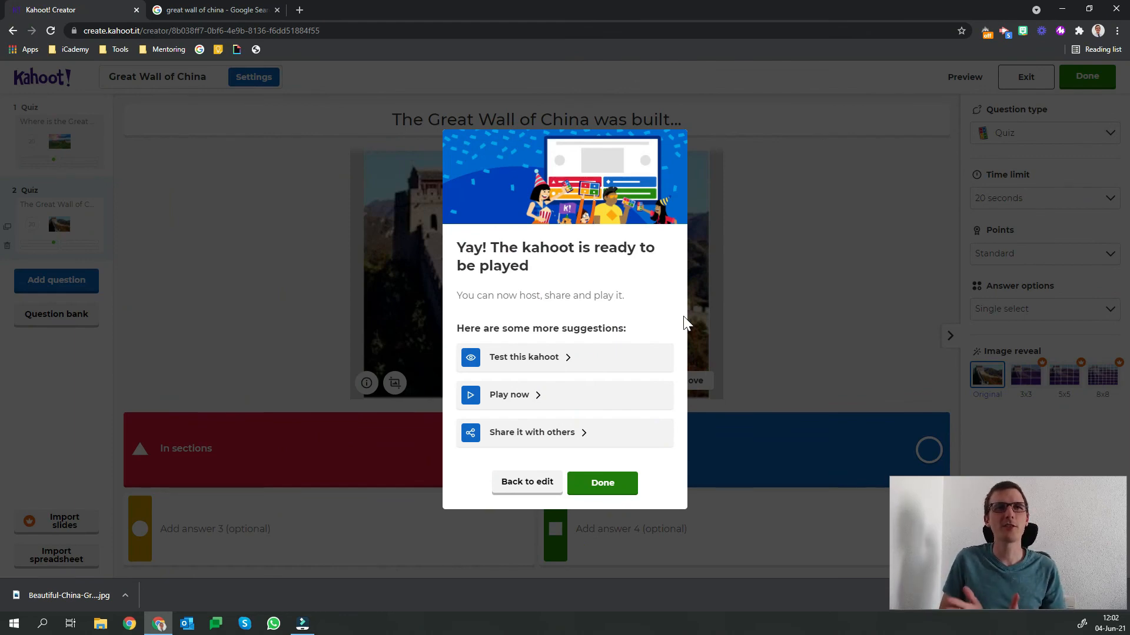
Step: Open the choices for how to play the finished kahoot
click(517, 405)
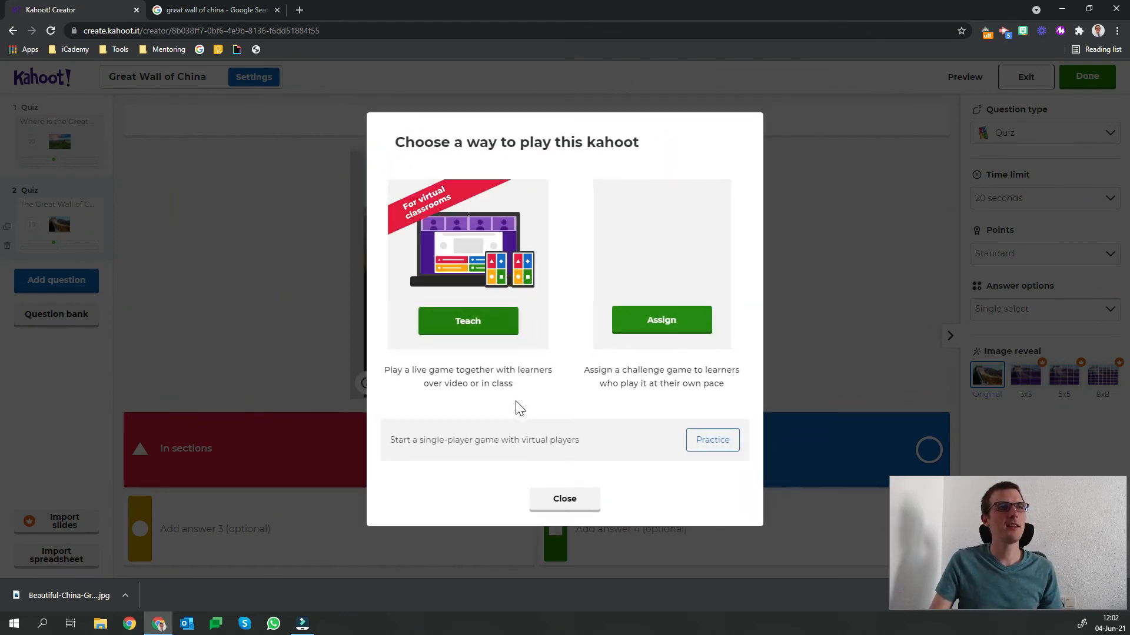